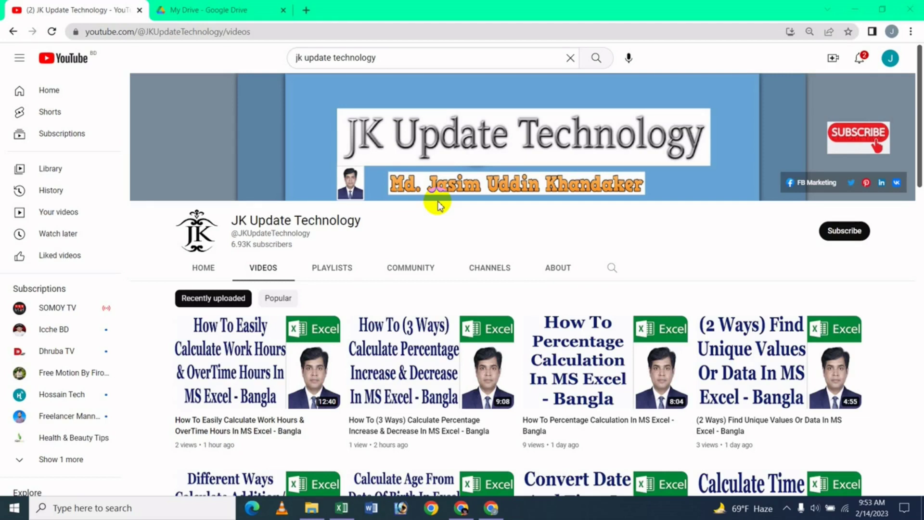
Step: Switch to the Excel workbook and merge and center cells C1:I2 on the Payroll Or Salary Sheet worksheet
click(342, 507)
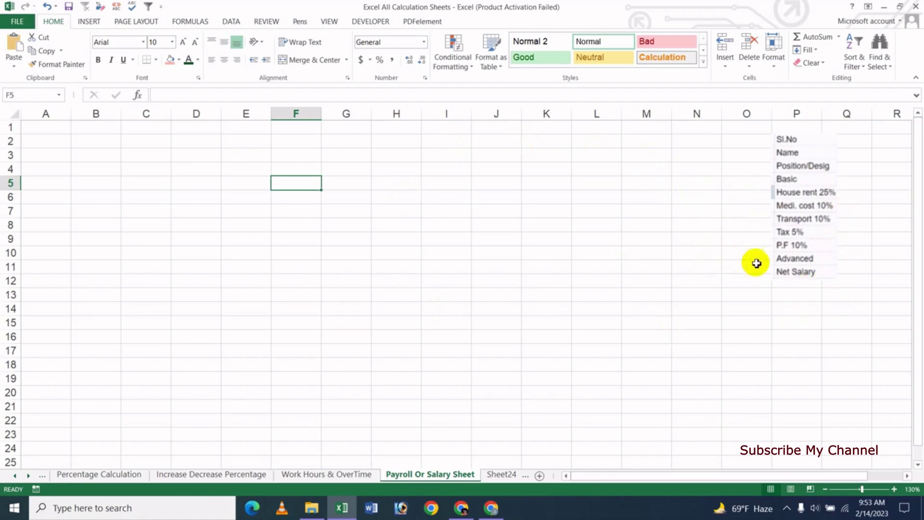
click(162, 129)
drag(177, 141, 456, 146)
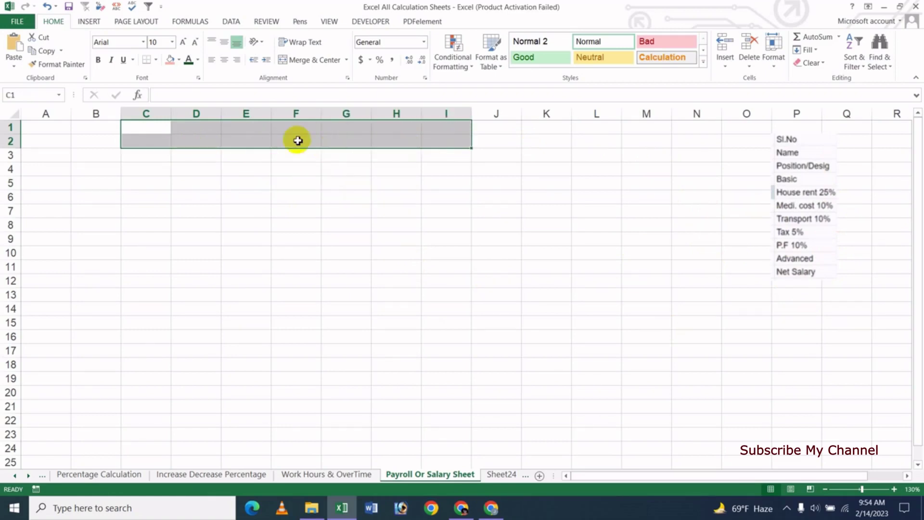
click(309, 60)
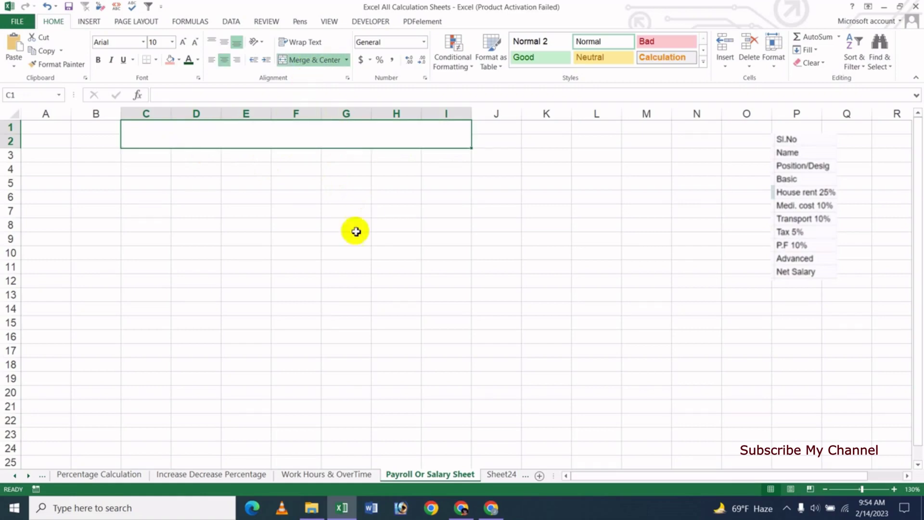
Step: Enter the title "Employee Payroll / Salary Sheet" in the merged cell C1:I2
text(Employee)
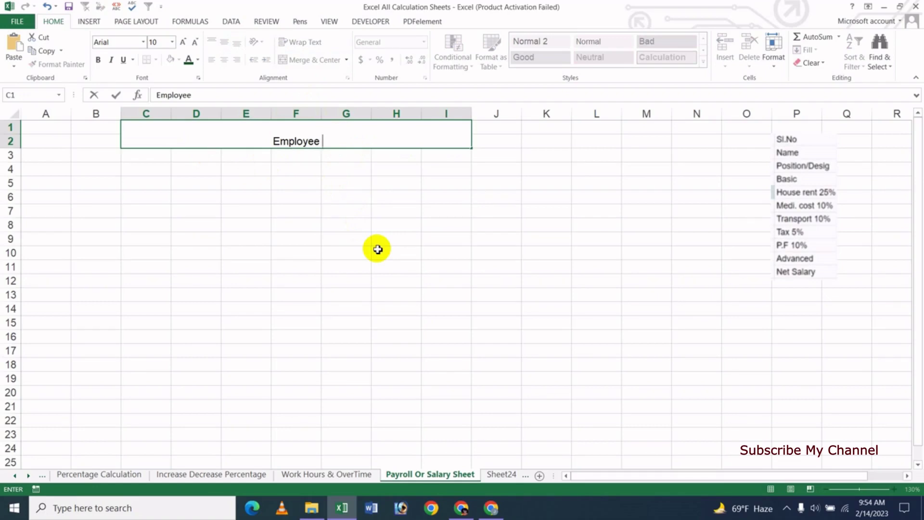
text(Payro)
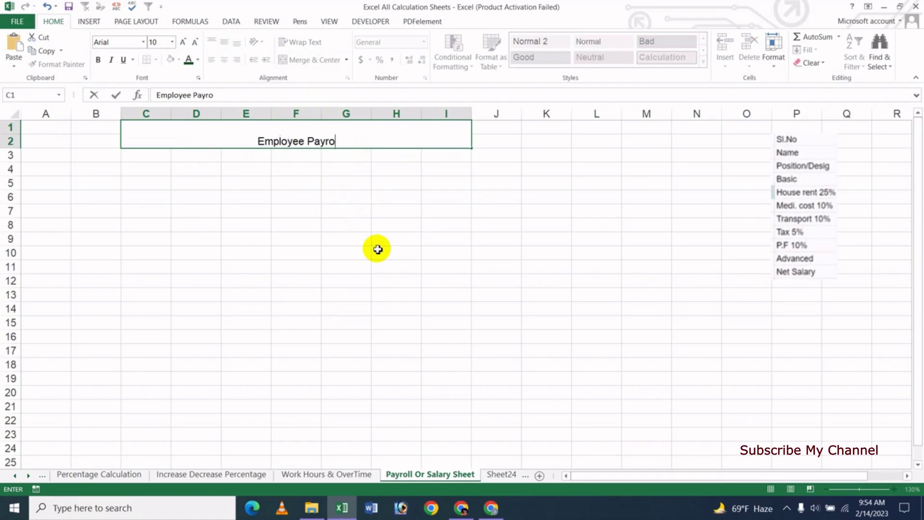
text(ll / Sal)
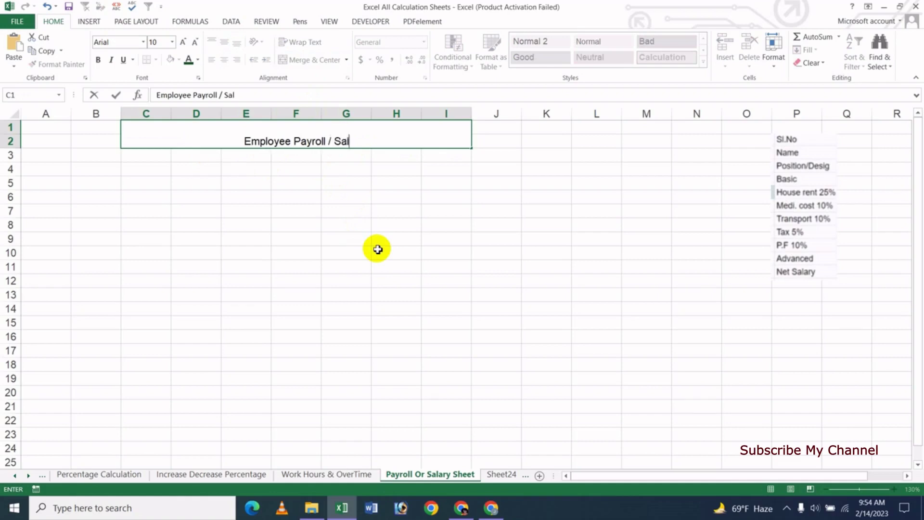
text(ary Sheet)
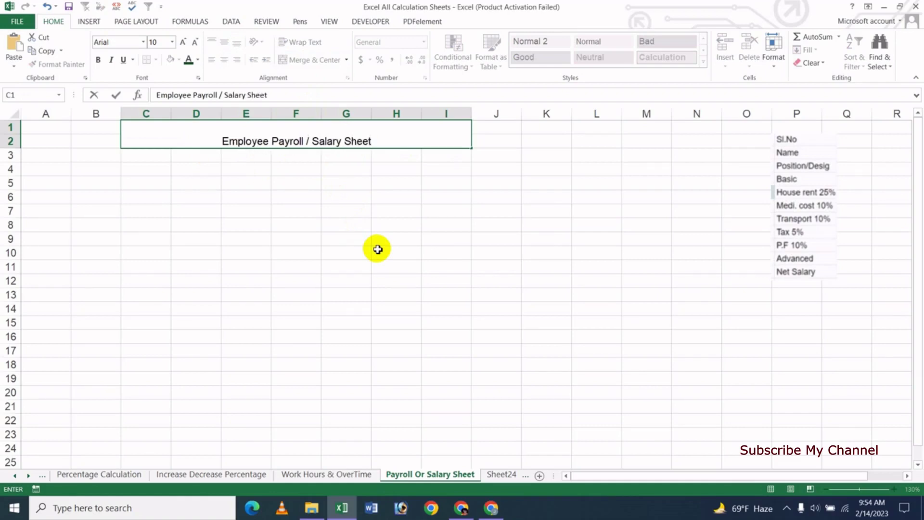
key(Return)
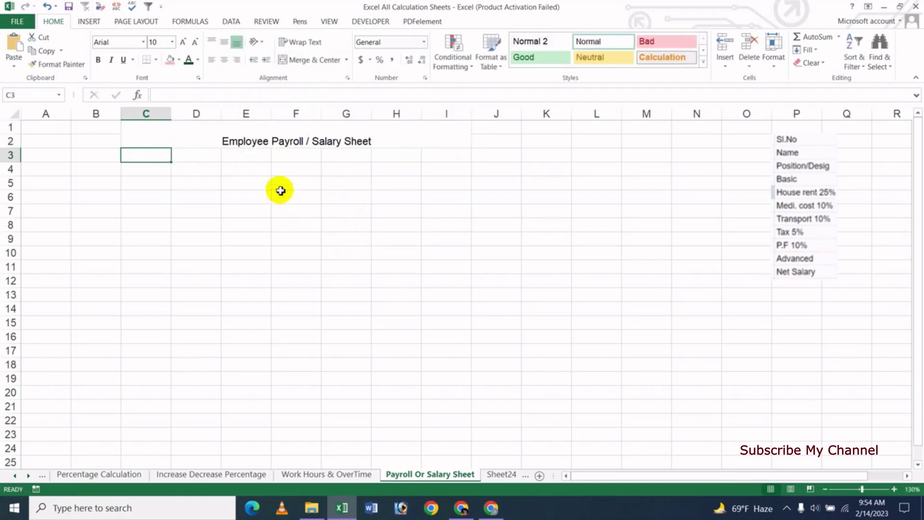
Step: Format the sheet title as bold Arial Rounded MT Bold at font size 20
click(317, 146)
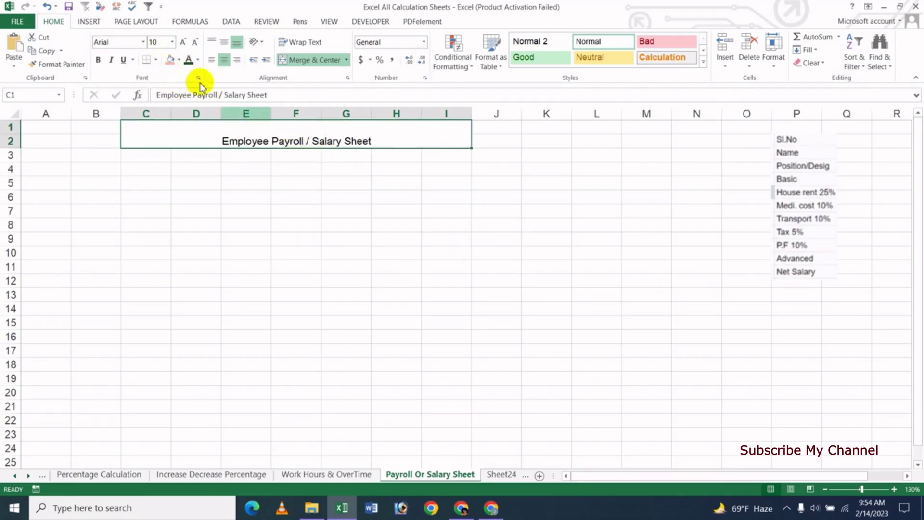
click(172, 42)
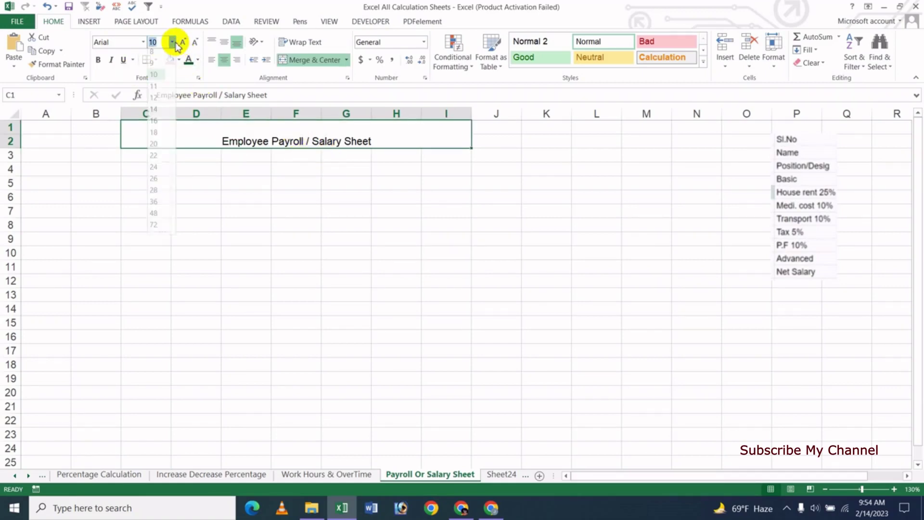
click(158, 136)
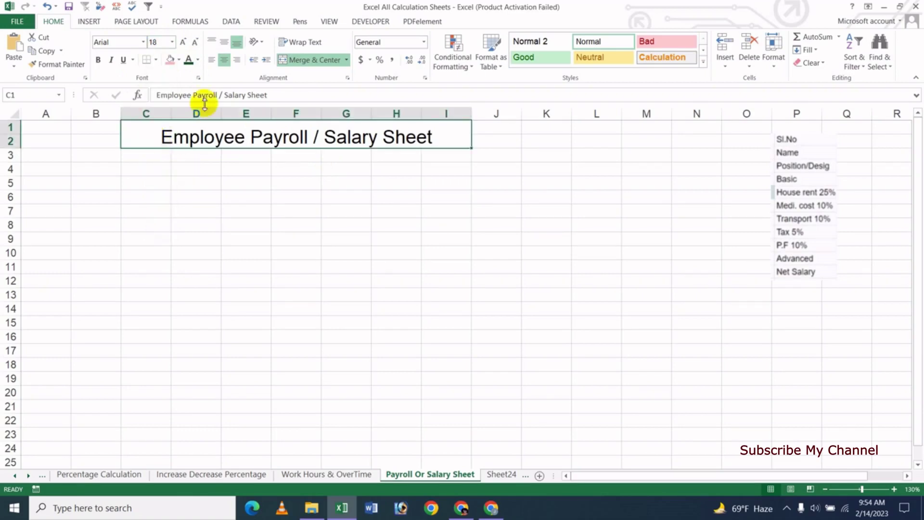
click(173, 45)
click(157, 153)
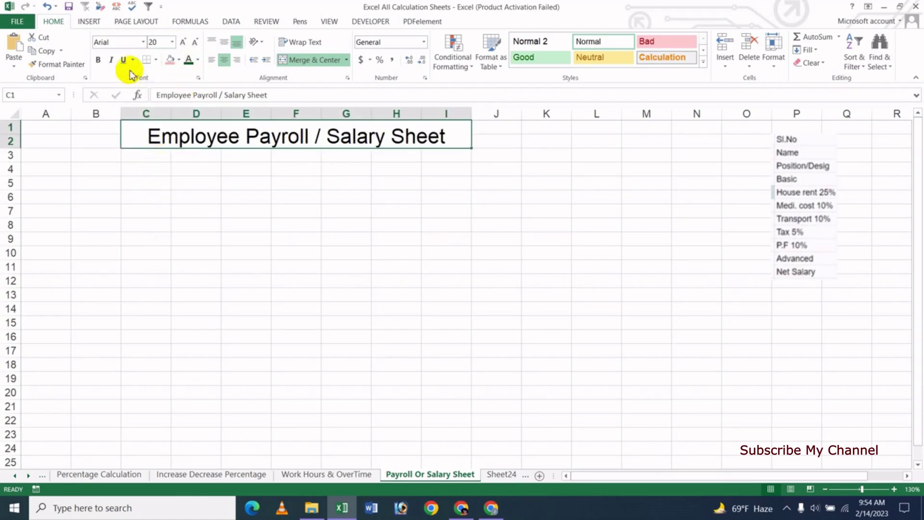
click(142, 42)
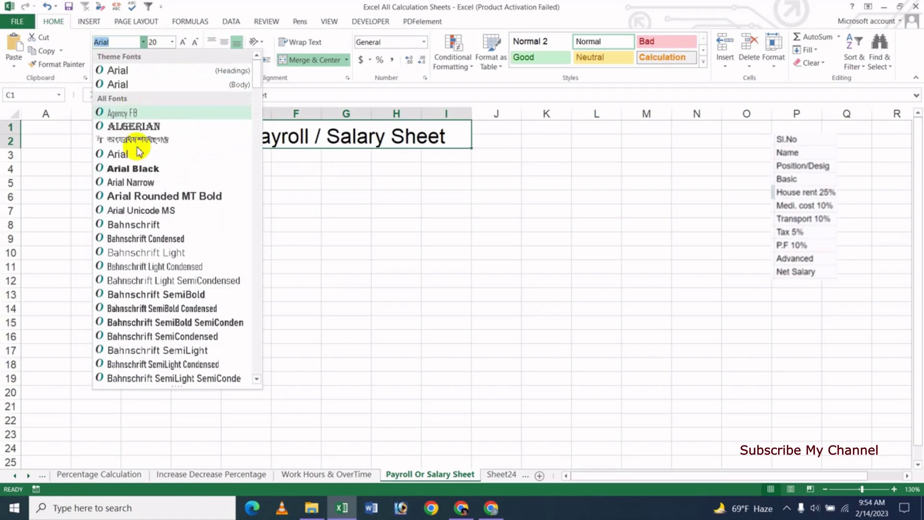
click(146, 197)
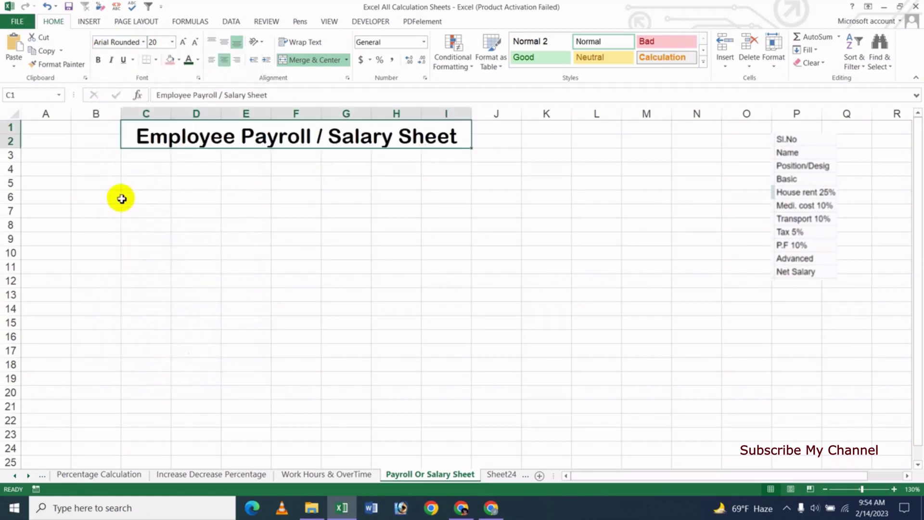
click(98, 61)
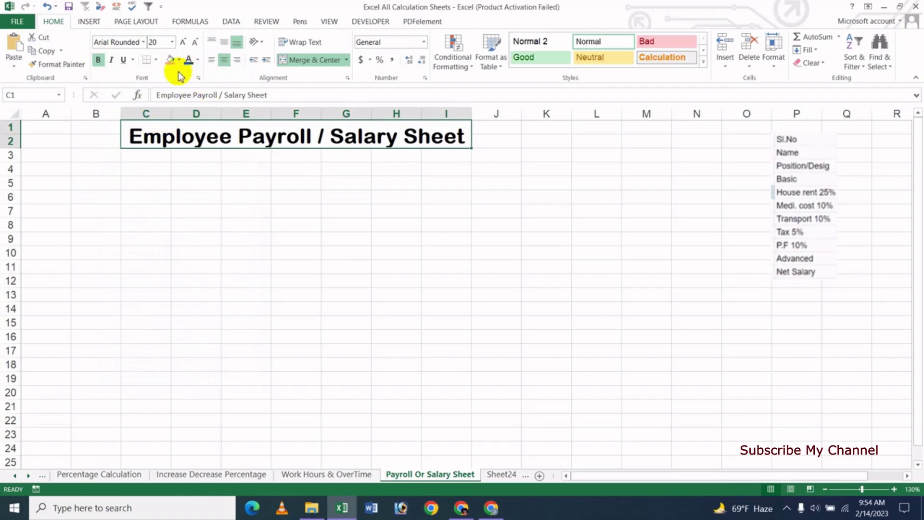
Step: Apply all borders and a yellow fill to the merged title cell
click(155, 59)
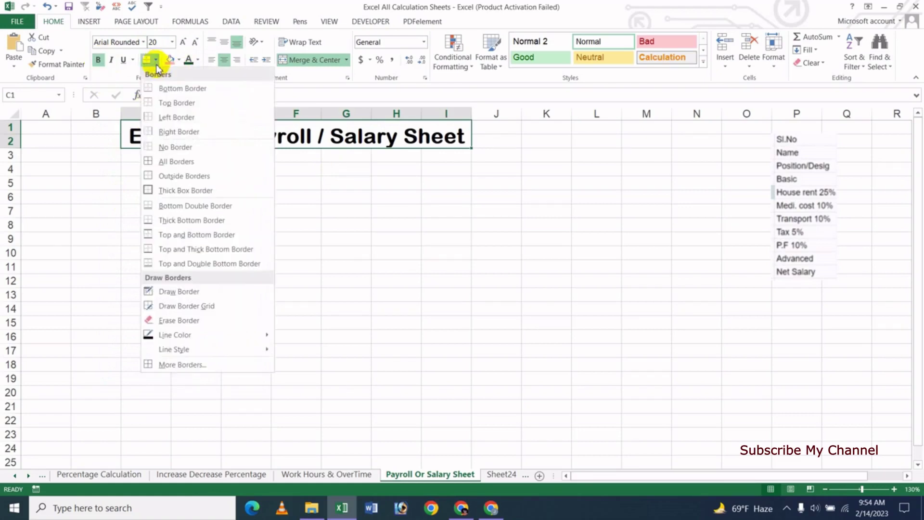
click(173, 165)
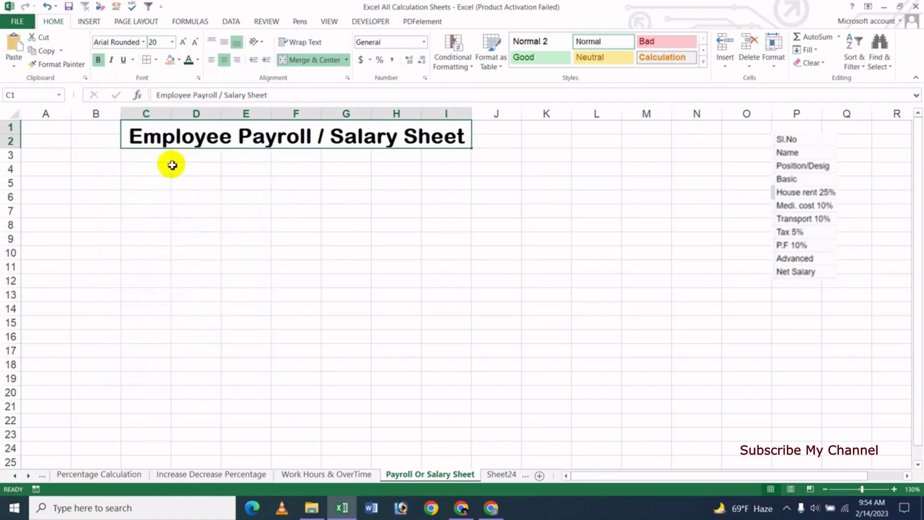
click(180, 60)
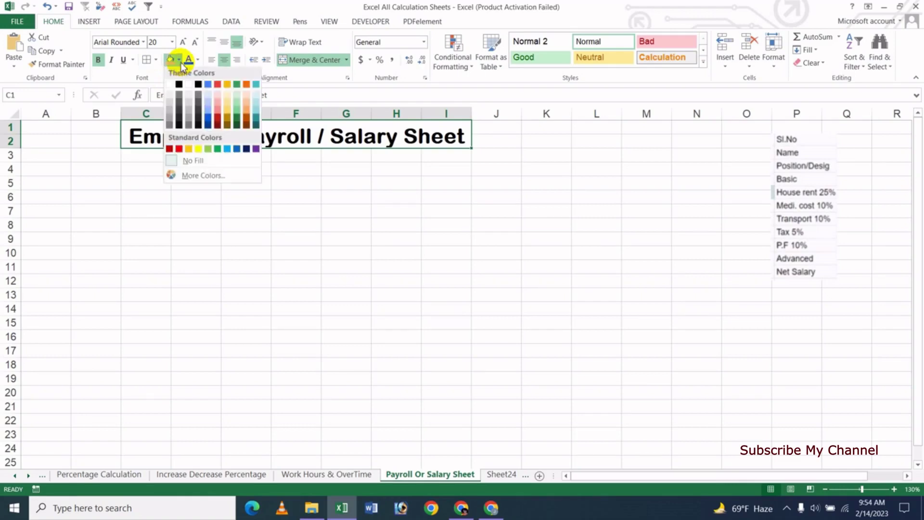
click(201, 151)
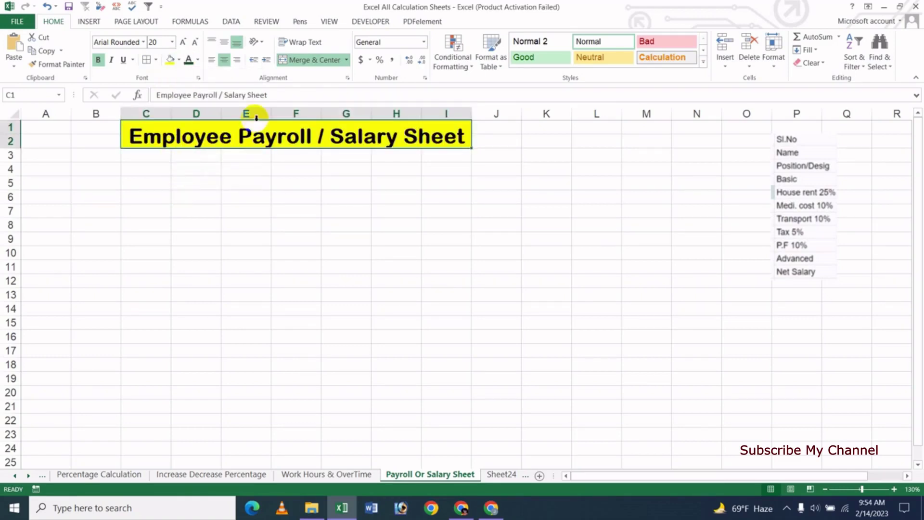
Step: Set the title's font color to dark green and align the text vertically to the middle
click(198, 61)
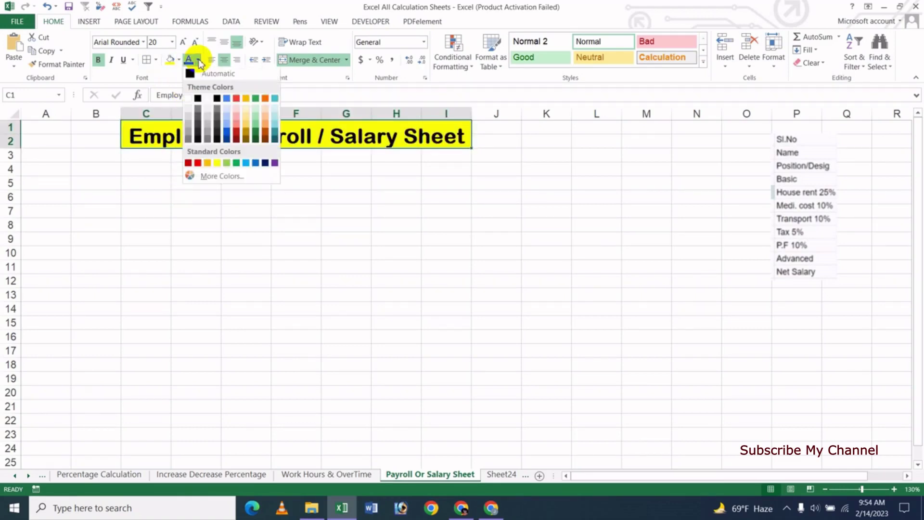
click(255, 140)
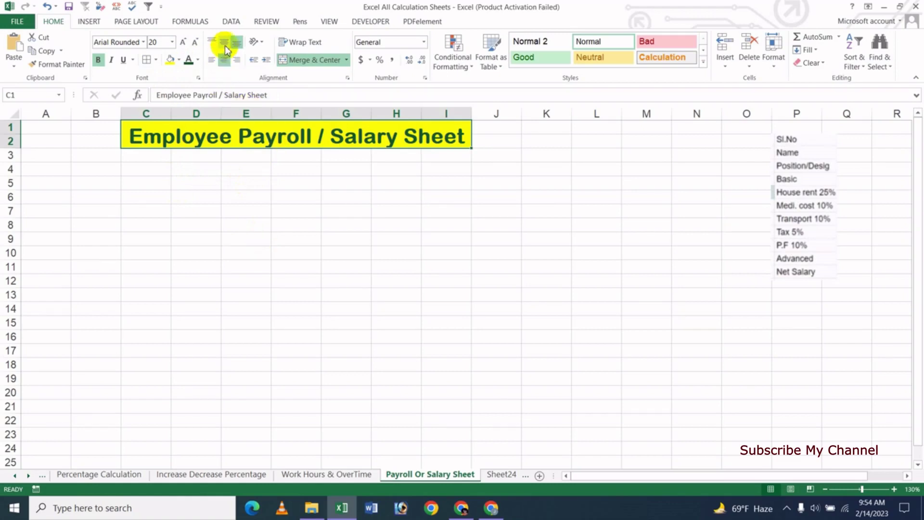
click(225, 43)
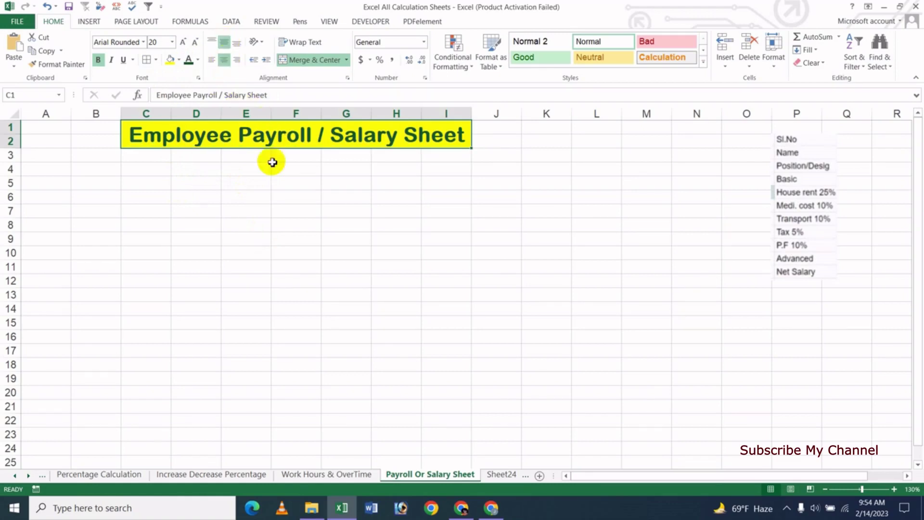
click(337, 210)
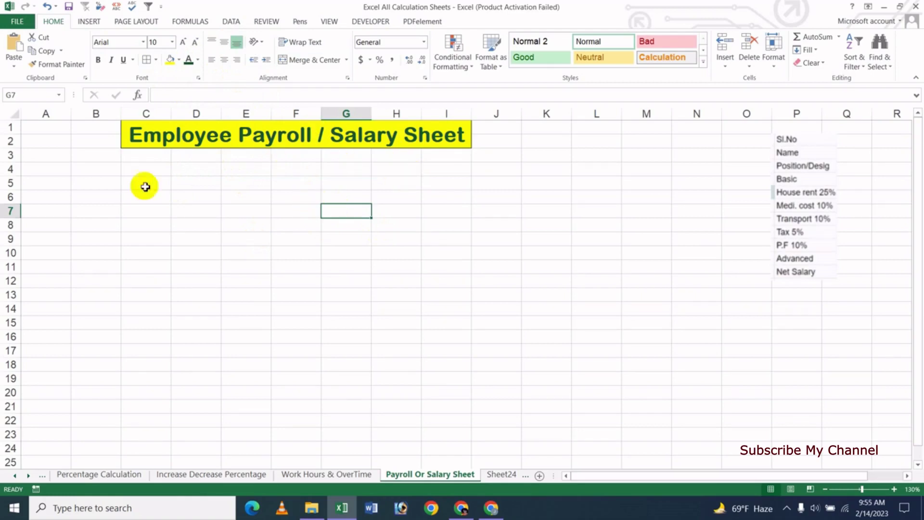
Step: Enter the column headers Sl.No, Emp Name, Position and Basic in cells A4 to D4
click(55, 170)
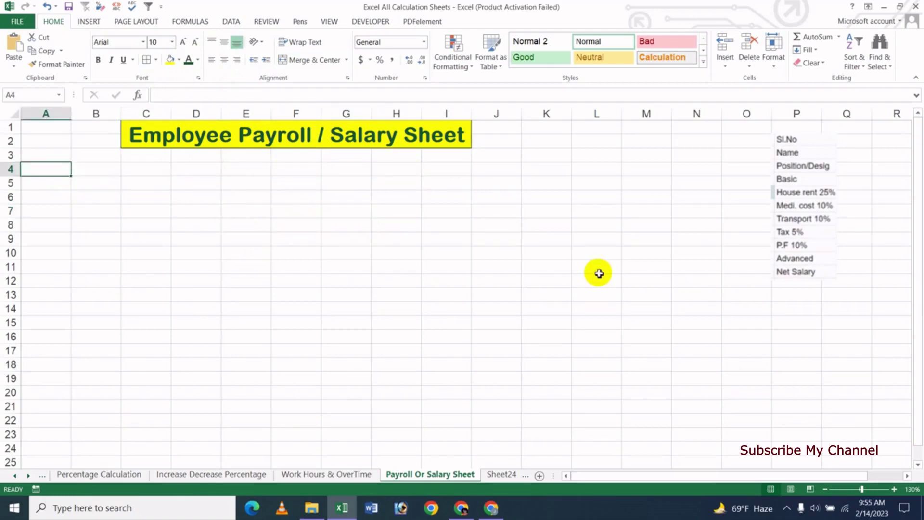
text(SI.No)
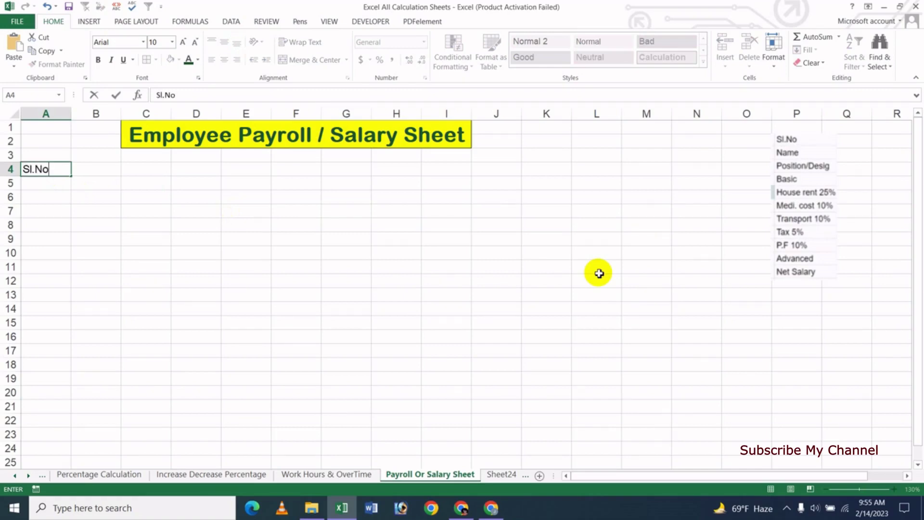
key(Tab)
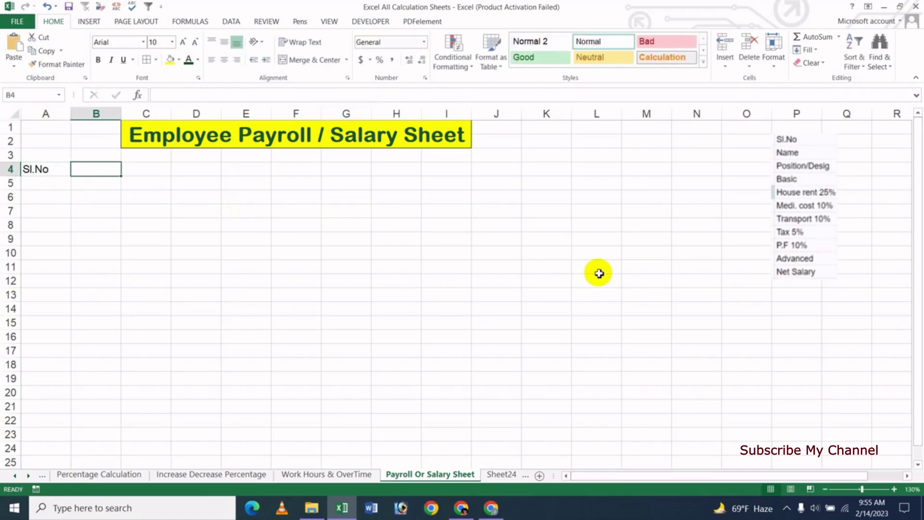
text(Emp Name)
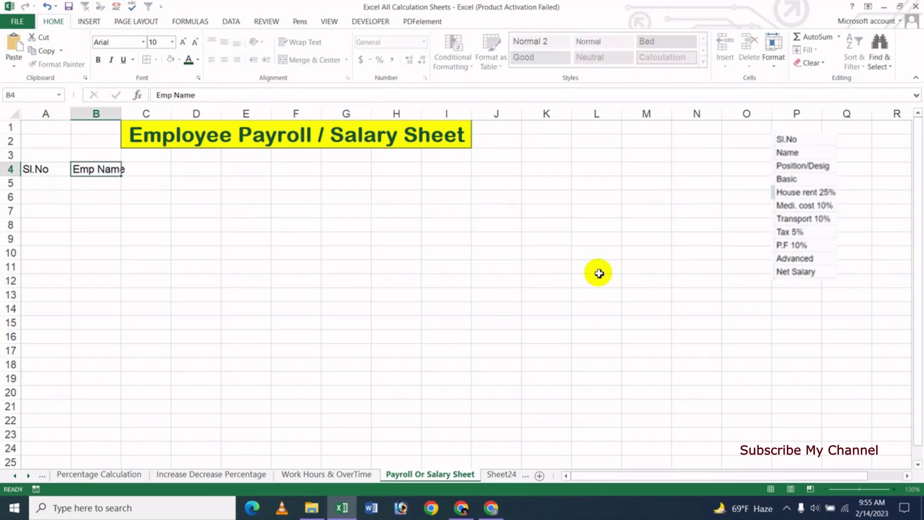
key(Tab)
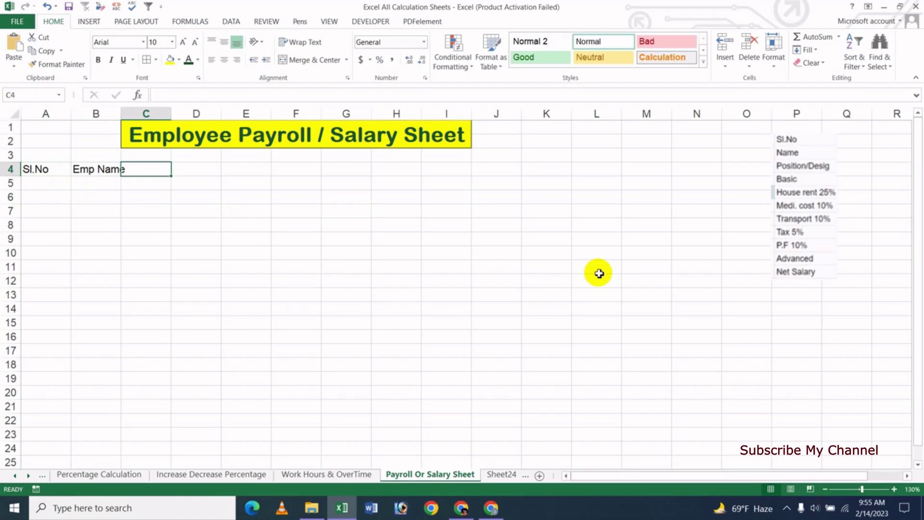
text(Position)
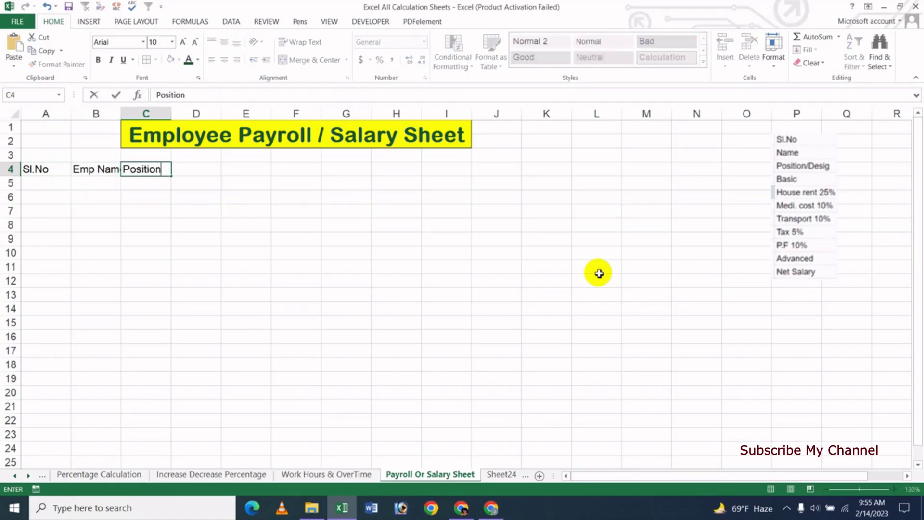
key(Tab)
text(B)
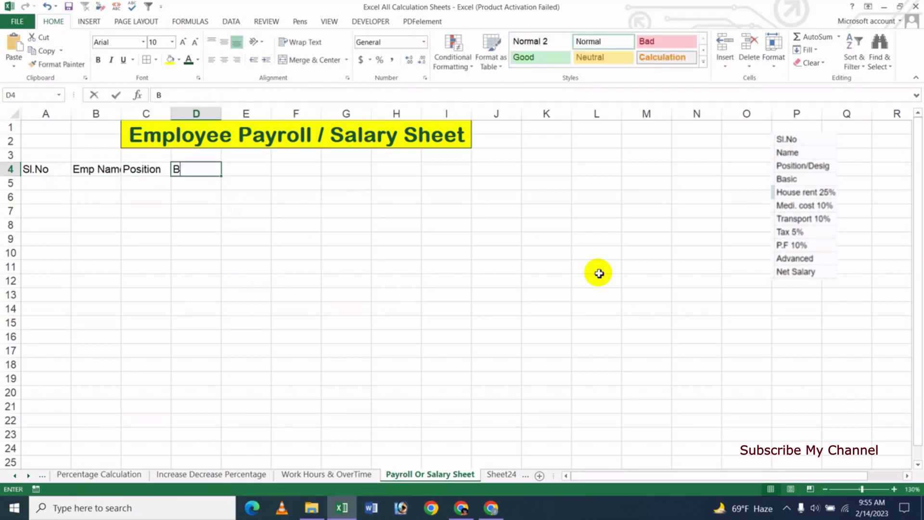
text(asic)
key(Tab)
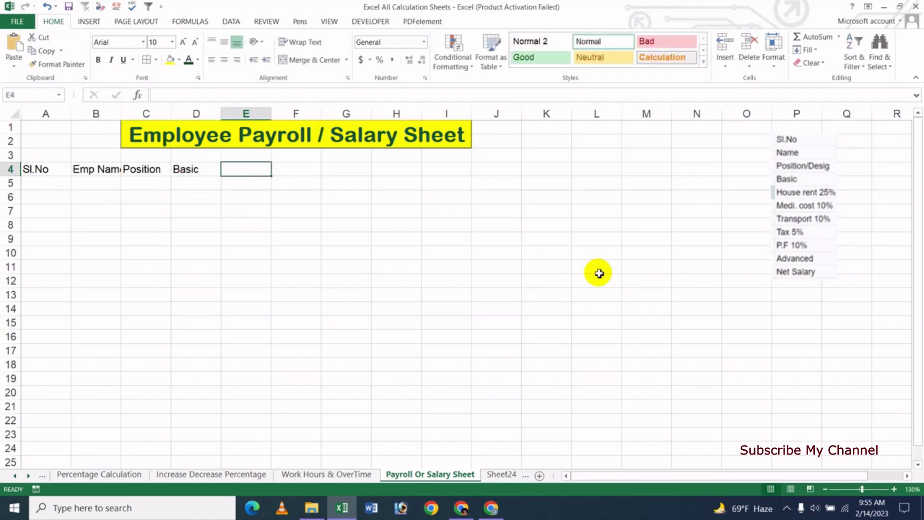
Step: Continue the header row with House Rent, Medi. Cost and Transport in cells E4 to G4
text(House Rent)
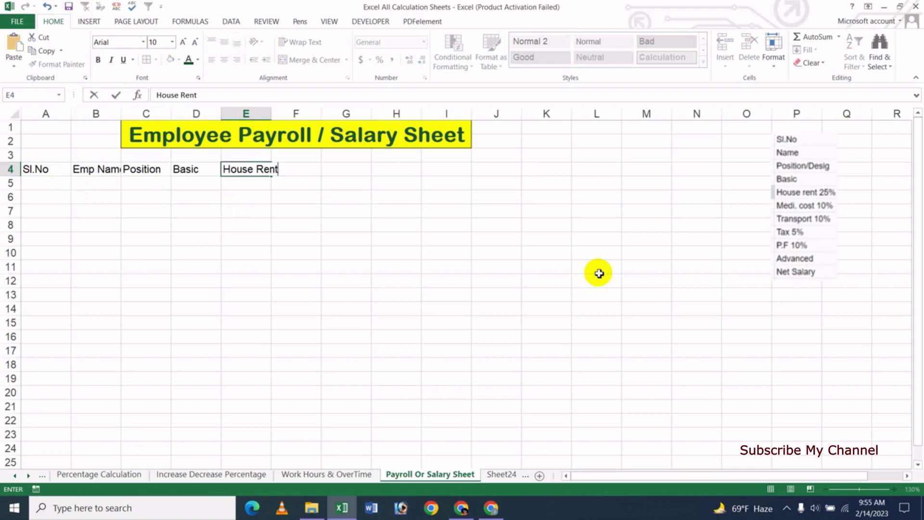
key(Tab)
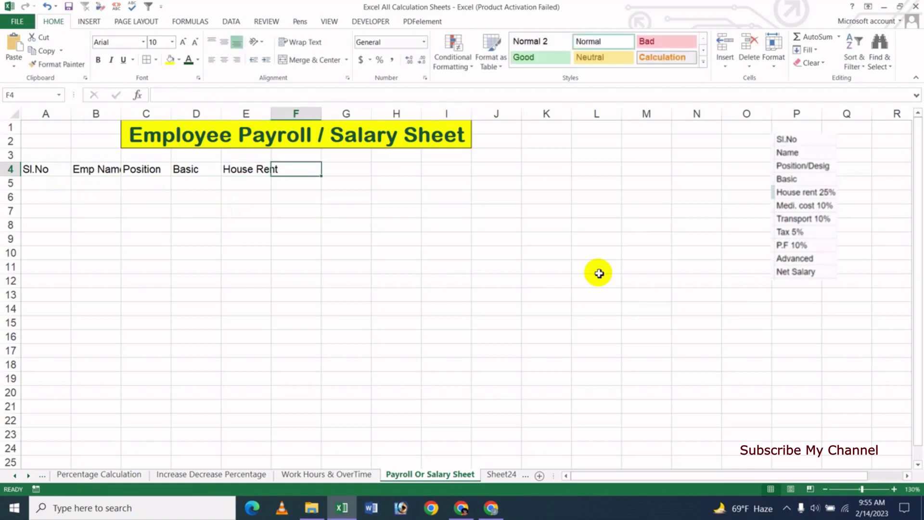
text(Medi. Cost)
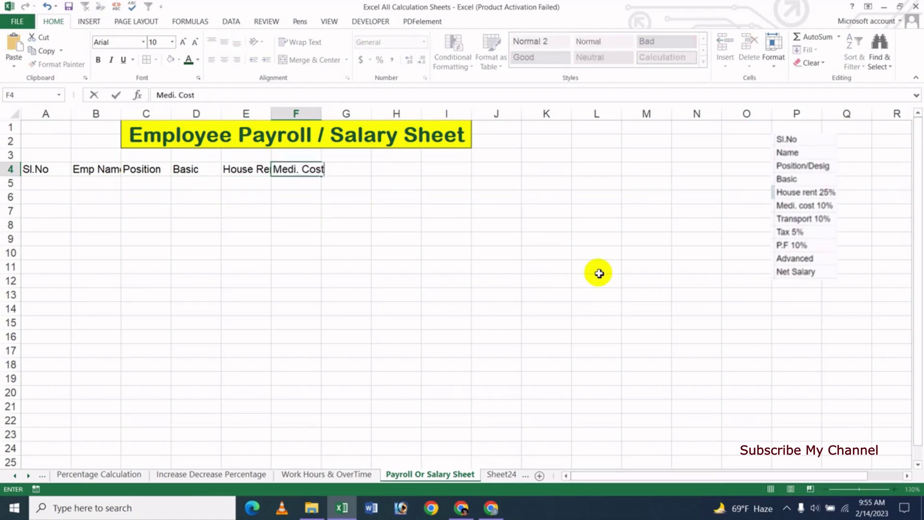
key(Tab)
text(Tra)
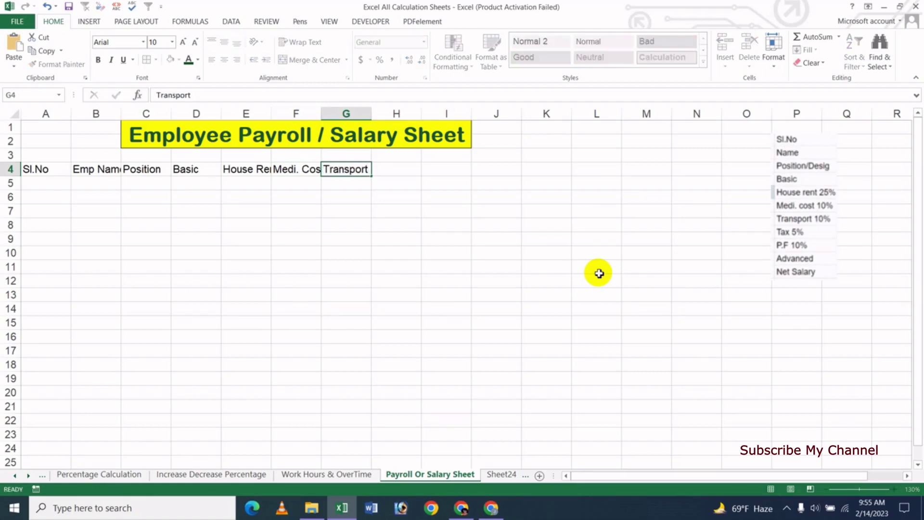
Step: Complete the header row with Tax, P.F, Advanced and Net Salary in cells H4 to K4
key(Tab)
text(Ta)
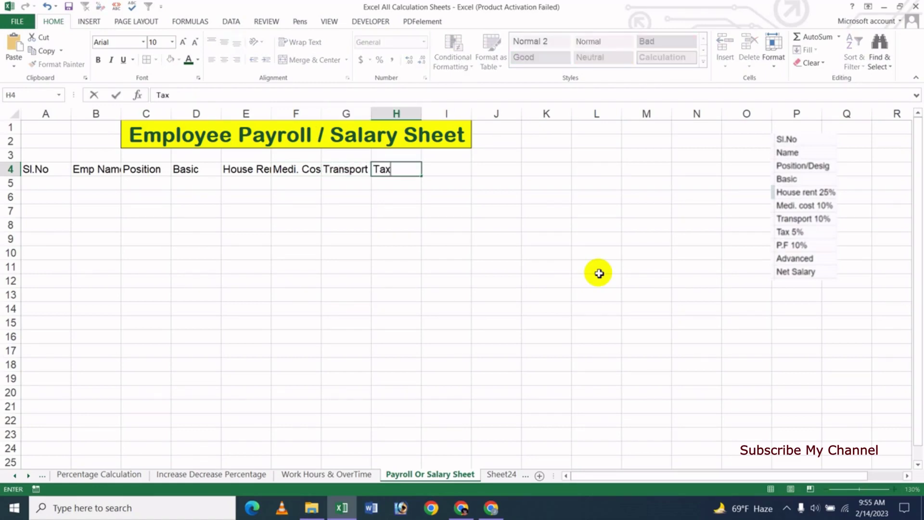
key(Tab)
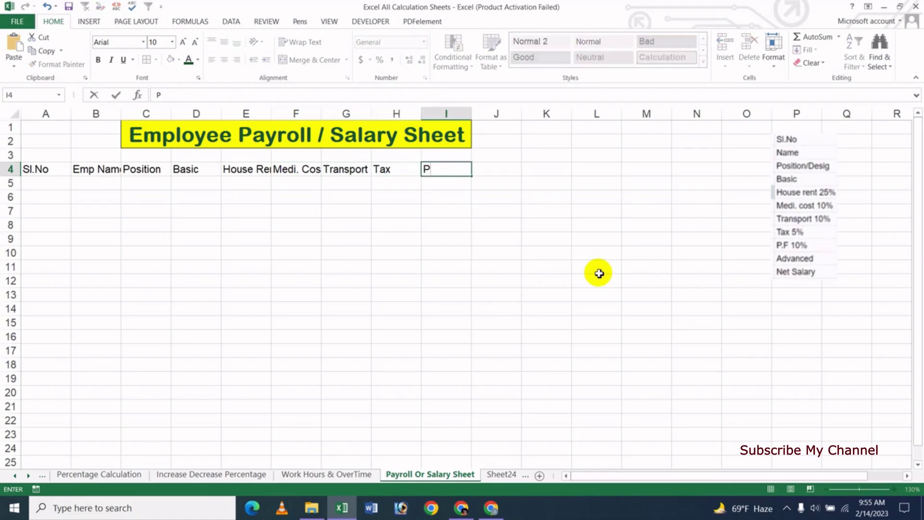
key(Tab)
text(Ad)
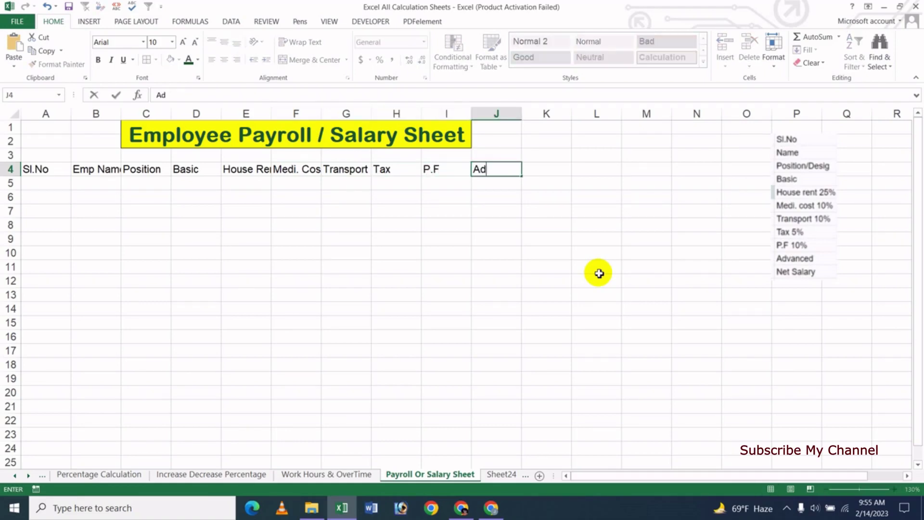
key(Tab)
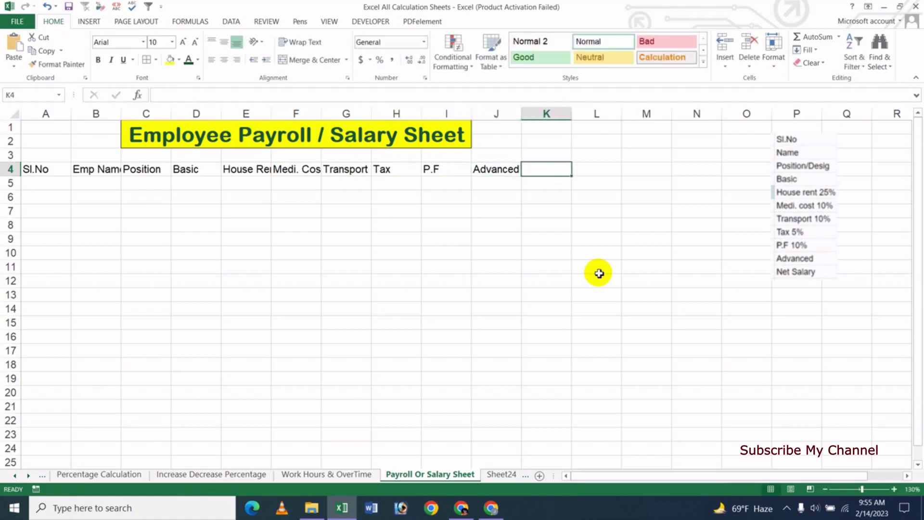
text(Net Salary)
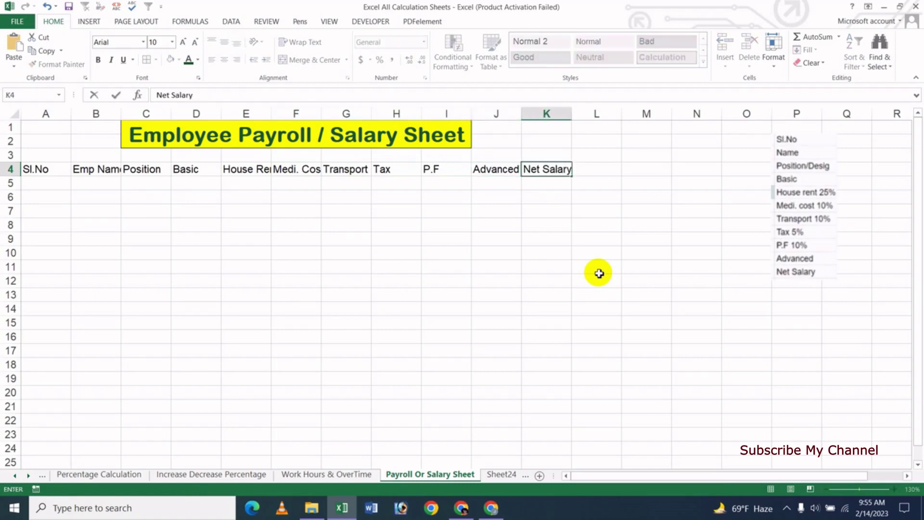
key(Return)
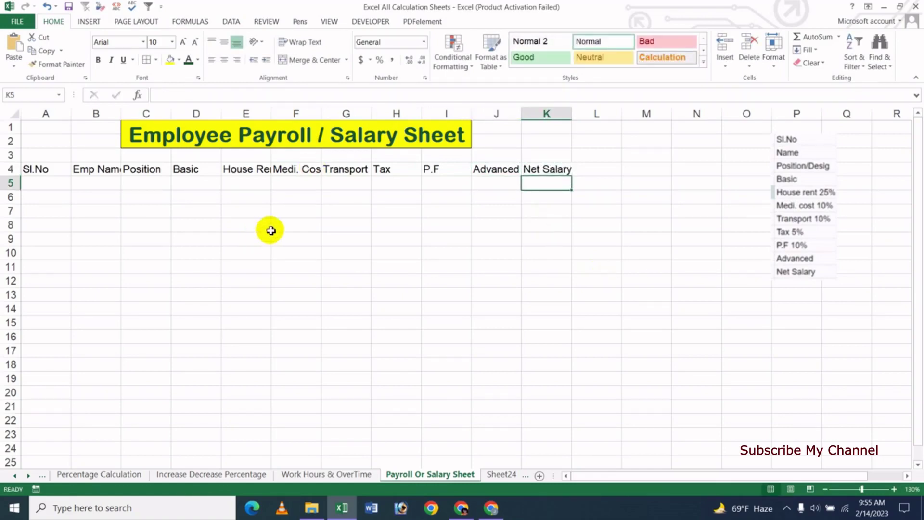
Step: Narrow column A to fit Sl.No and widen columns B and C for the Emp Name and Position headers
click(229, 243)
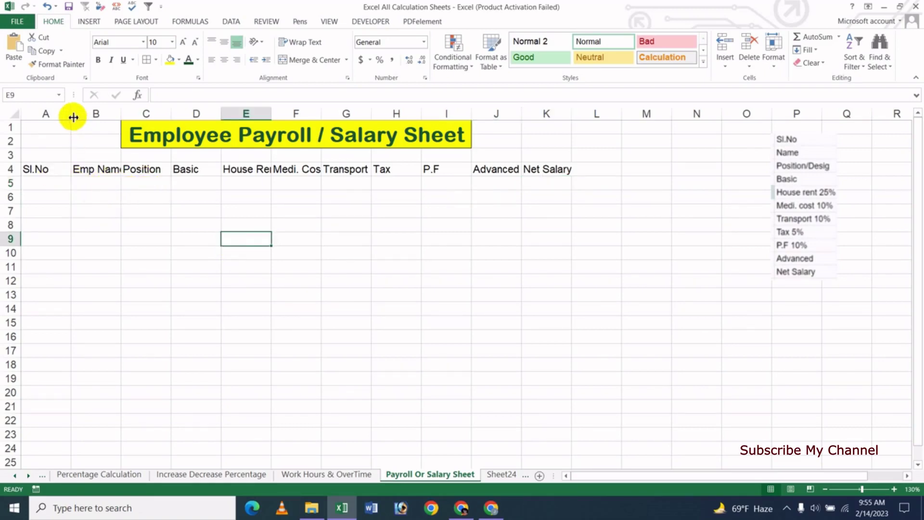
drag(71, 118, 196, 115)
click(92, 210)
click(196, 235)
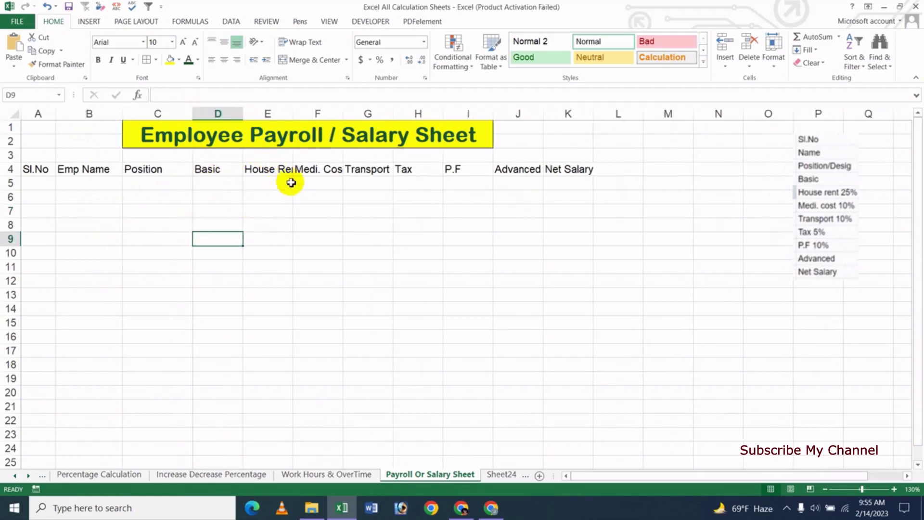
Step: Widen the House Rent, Medi. Cost, Advanced and Net Salary columns so their headers fit
drag(296, 113, 367, 115)
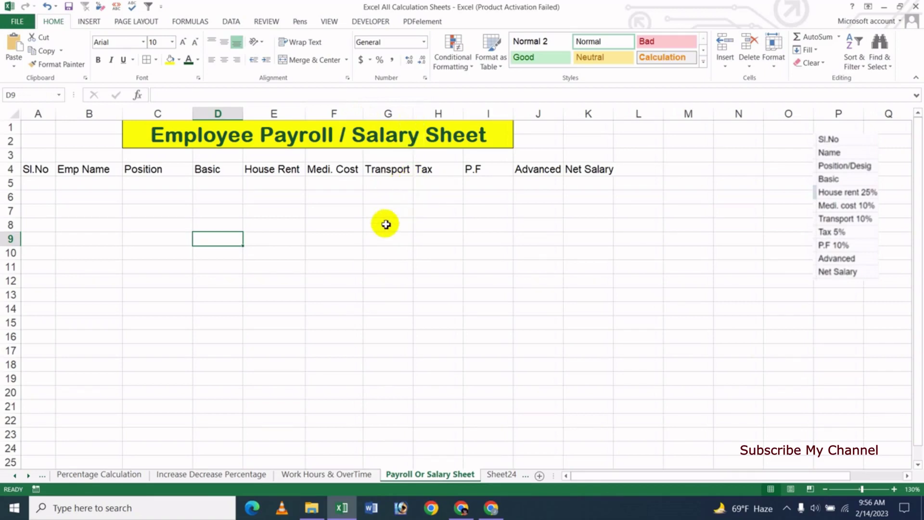
click(495, 186)
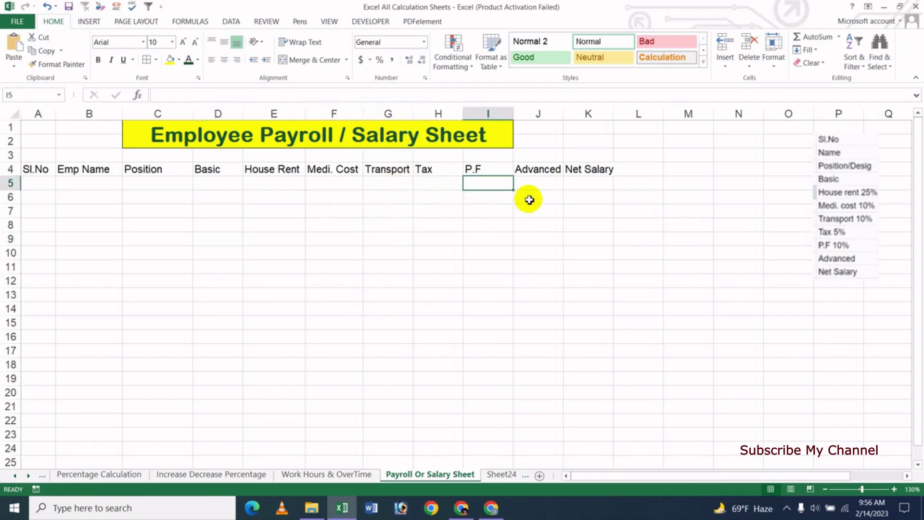
drag(562, 117, 620, 116)
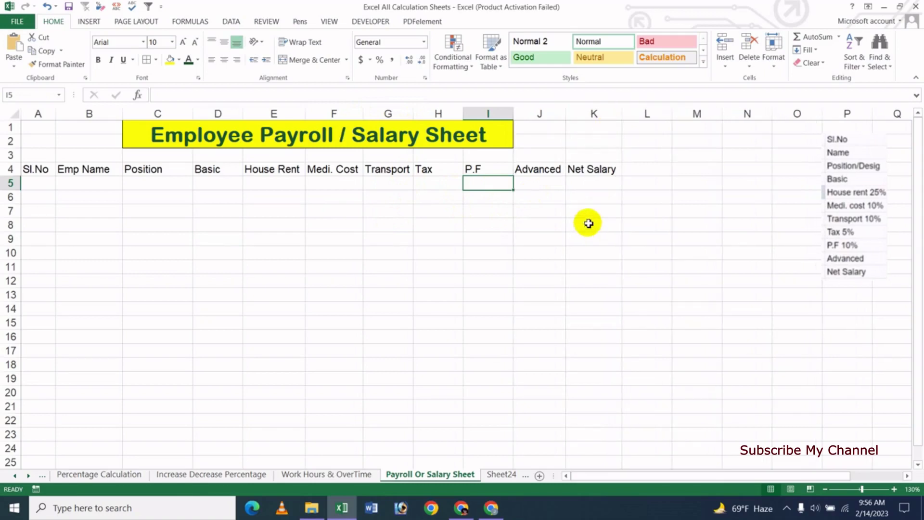
click(545, 239)
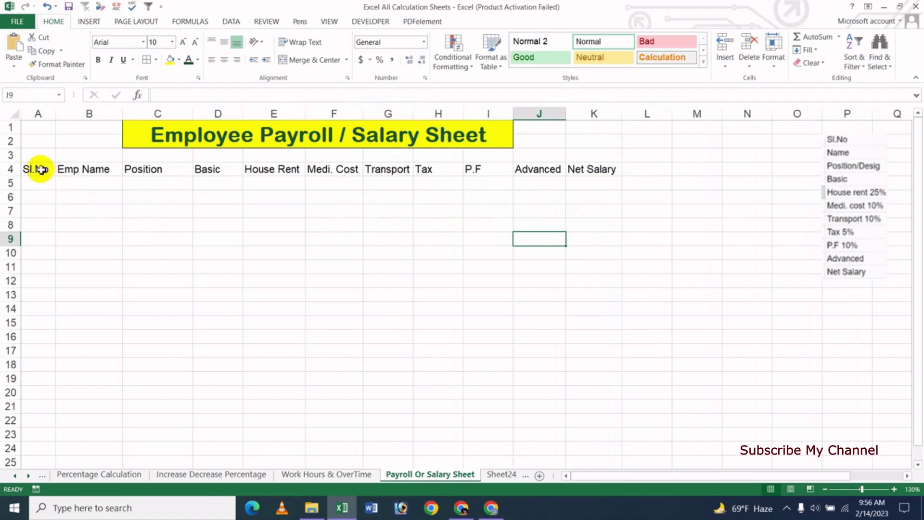
Step: Apply a light red fill to the header row A4:K4
drag(37, 169, 586, 170)
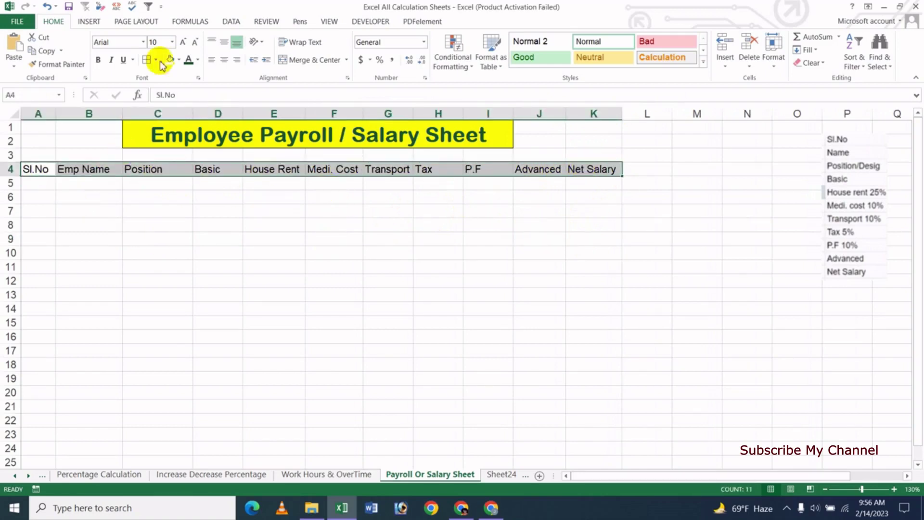
click(177, 62)
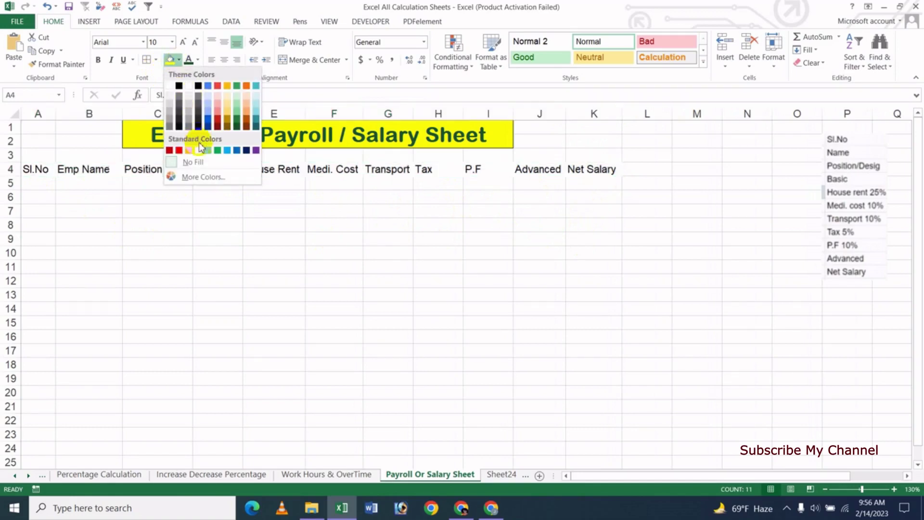
click(217, 97)
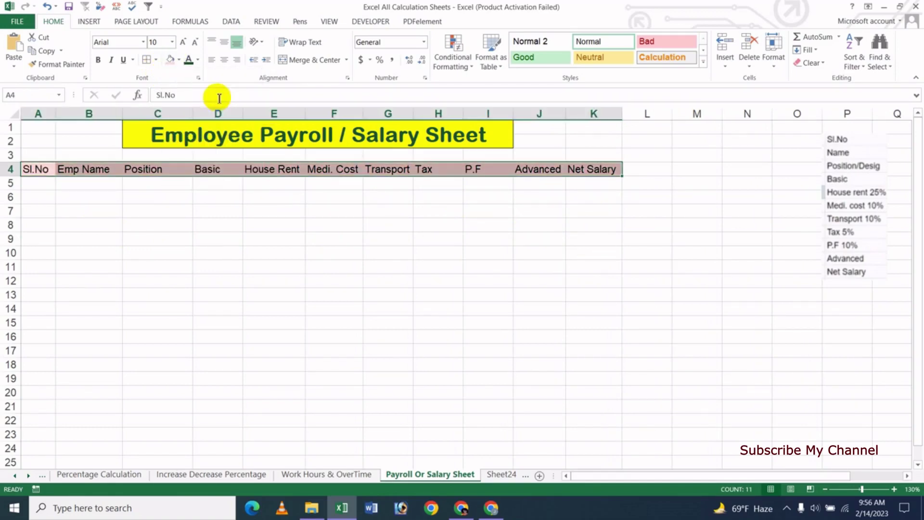
Step: Set the text of header row A4:K4 to dark blue and bold
click(198, 59)
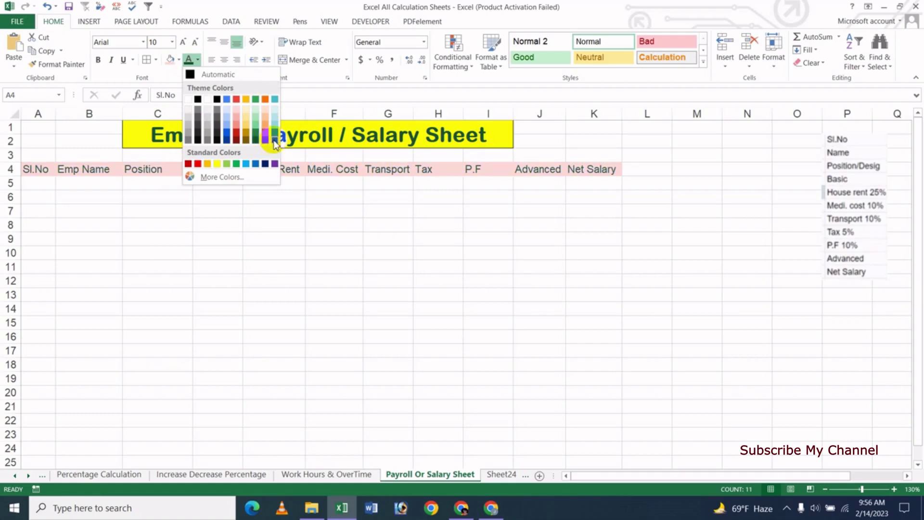
click(265, 164)
click(98, 61)
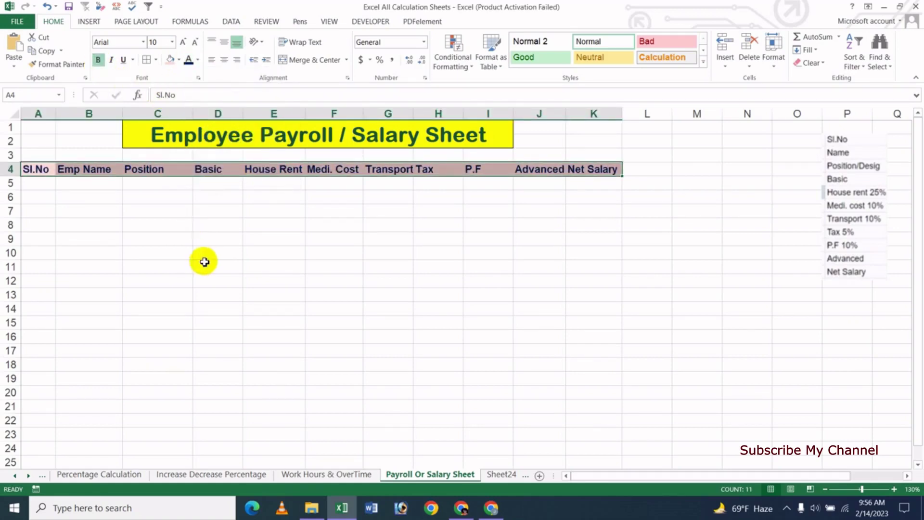
click(164, 211)
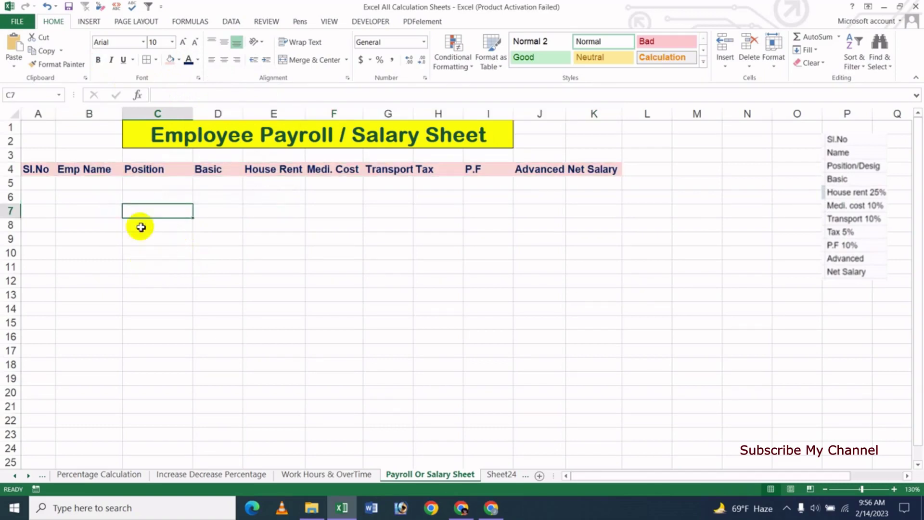
Step: Fill the header row A4:K4 with a light gold color
drag(50, 169, 584, 169)
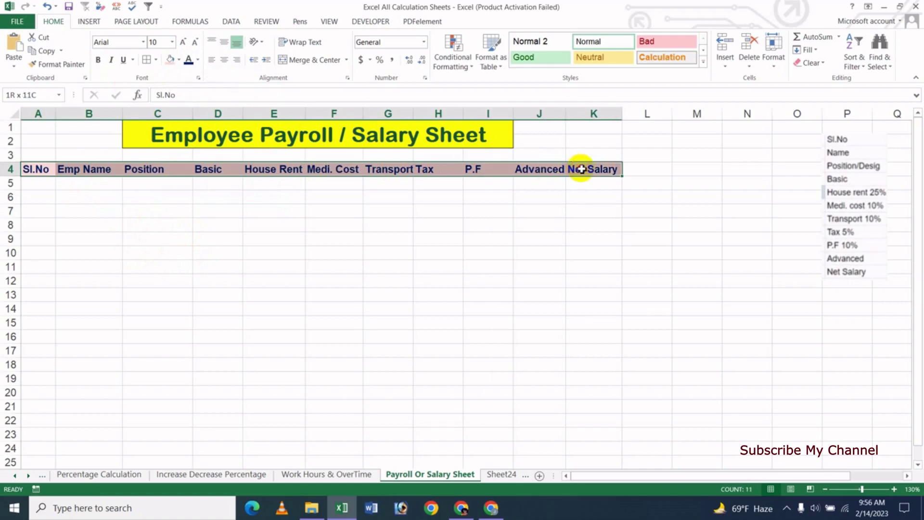
click(179, 59)
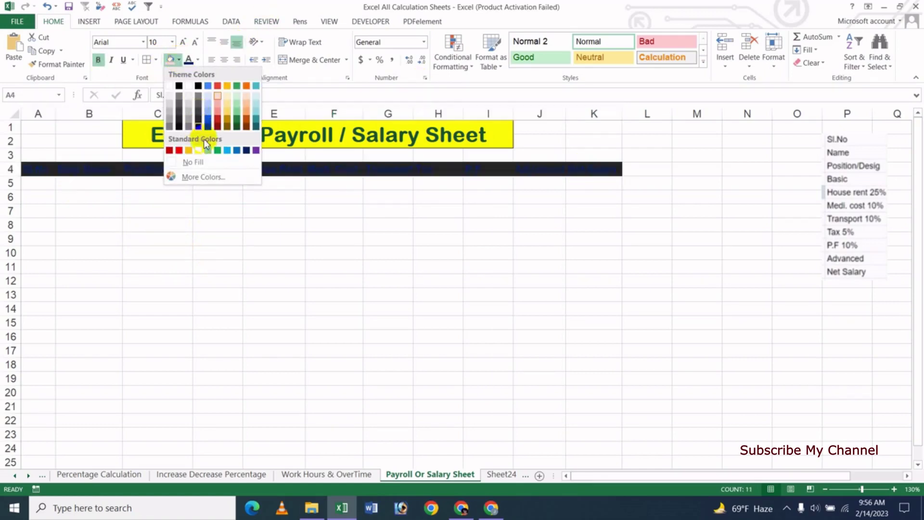
click(227, 100)
click(274, 252)
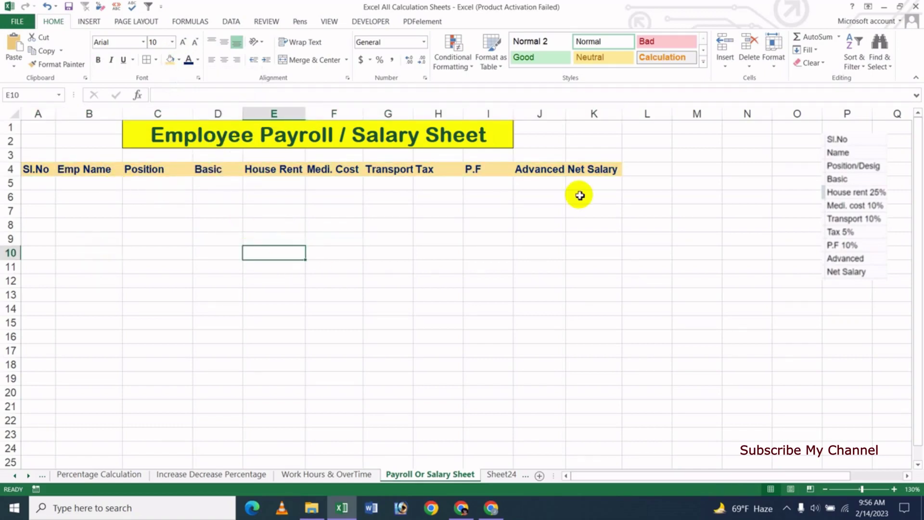
Step: Center the table range A4:K20 horizontally and apply all borders to it
mouse_move(36, 169)
mouse_down()
mouse_move(578, 175)
mouse_move(578, 397)
mouse_up()
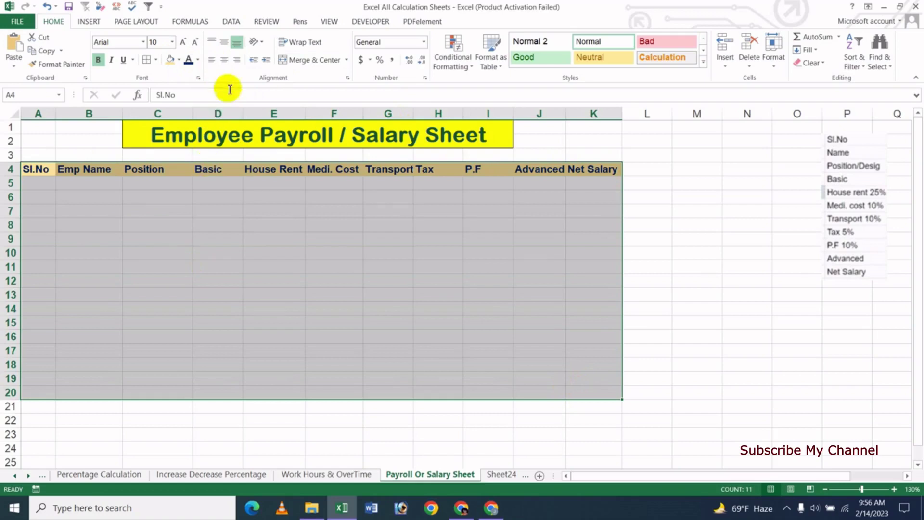
click(225, 59)
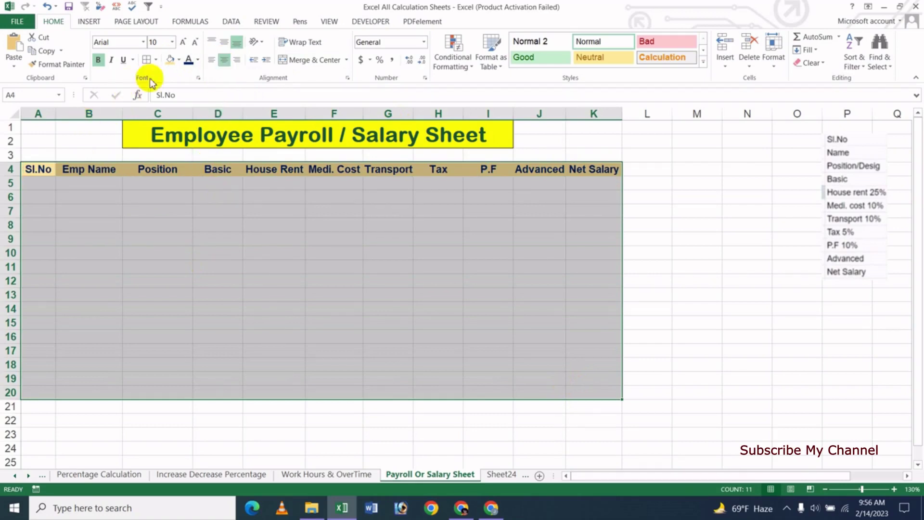
click(146, 59)
click(234, 266)
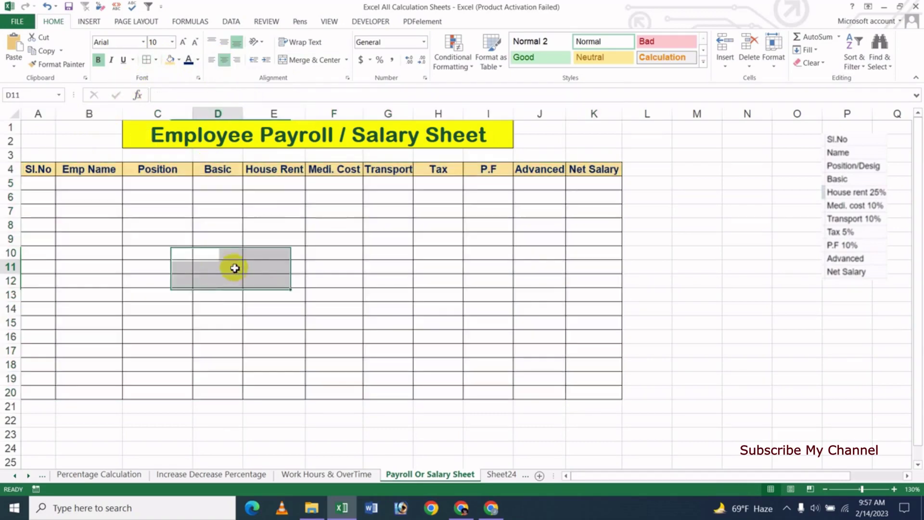
Step: Number the Sl.No column from 1 to 16 in cells A5 to A20, filling the series from 1 and 2
click(45, 187)
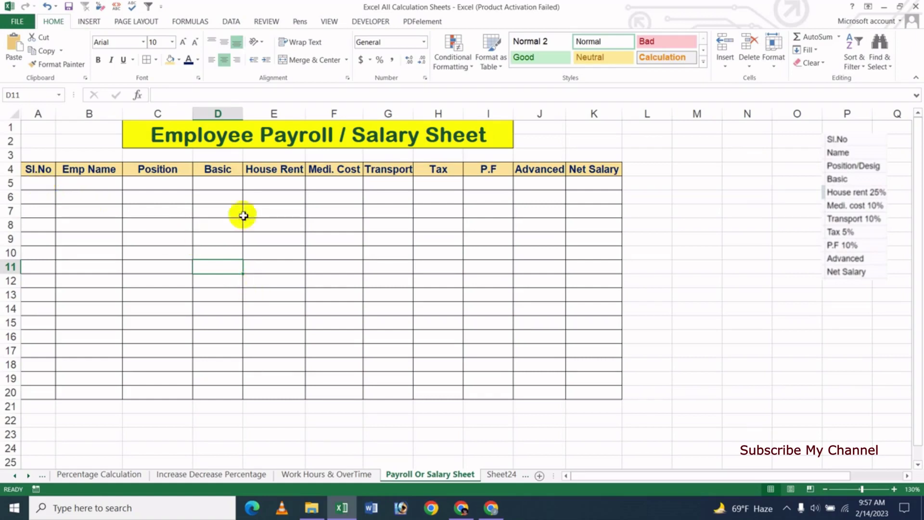
text(1)
key(Return)
text(2)
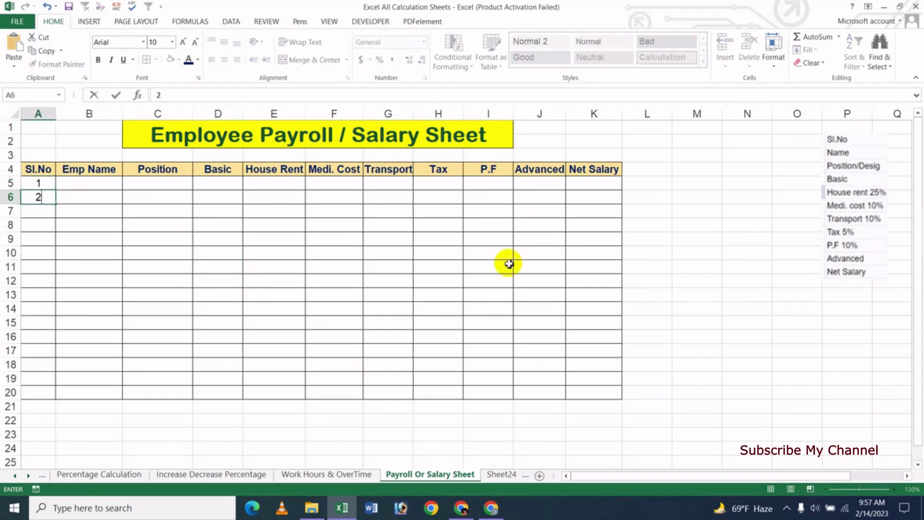
key(Return)
drag(48, 188, 121, 384)
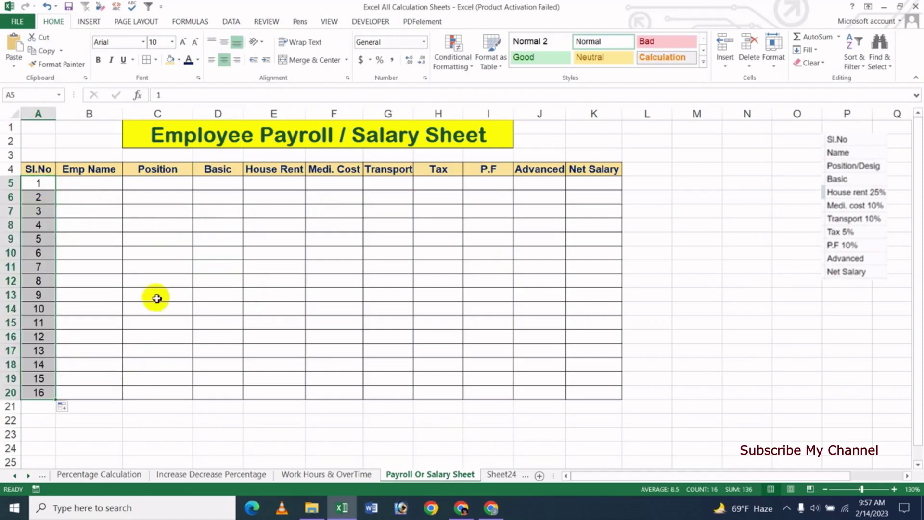
click(157, 281)
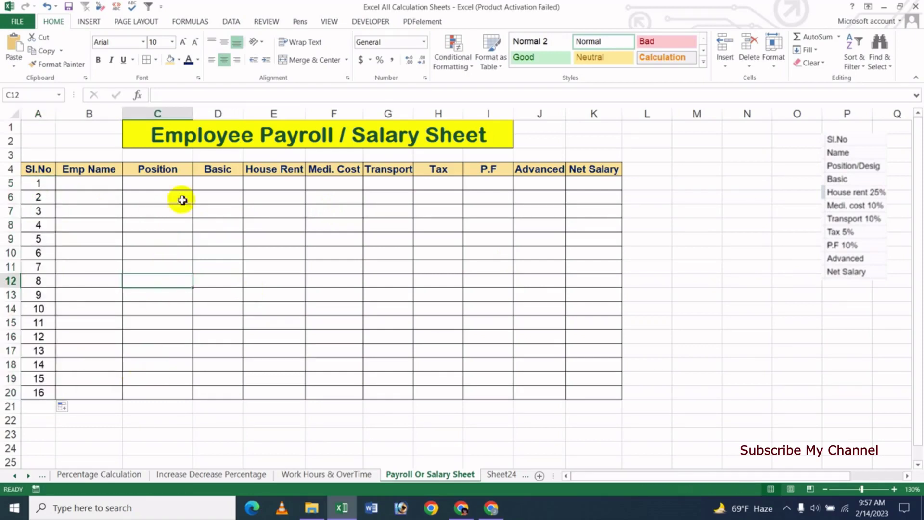
Step: Enter the first three employees' names in the Emp Name column, cells B5 to B7
click(88, 183)
text(a)
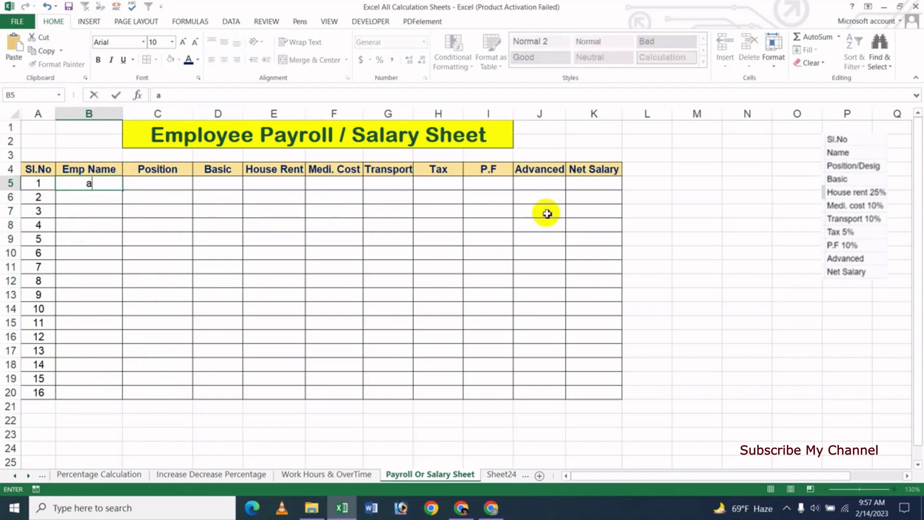
text(sim)
key(Return)
text(Karim)
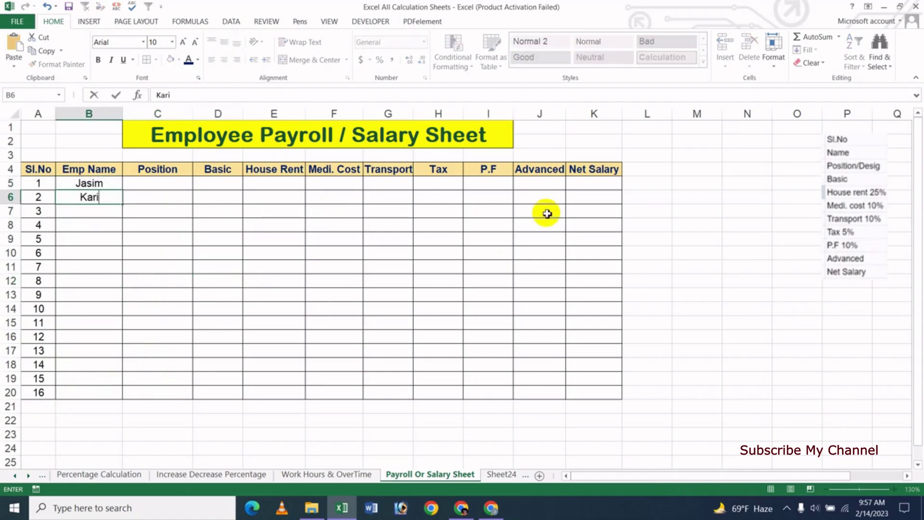
key(Return)
text(Rahim)
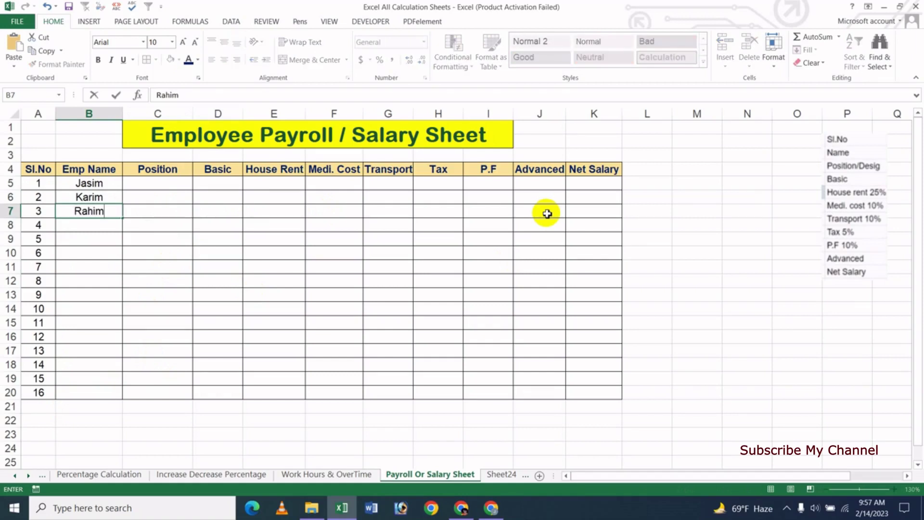
Step: Continue the Emp Name column with four more employees' names in cells B8 to B11
key(Return)
text(Hasan)
key(Return)
text(Monir)
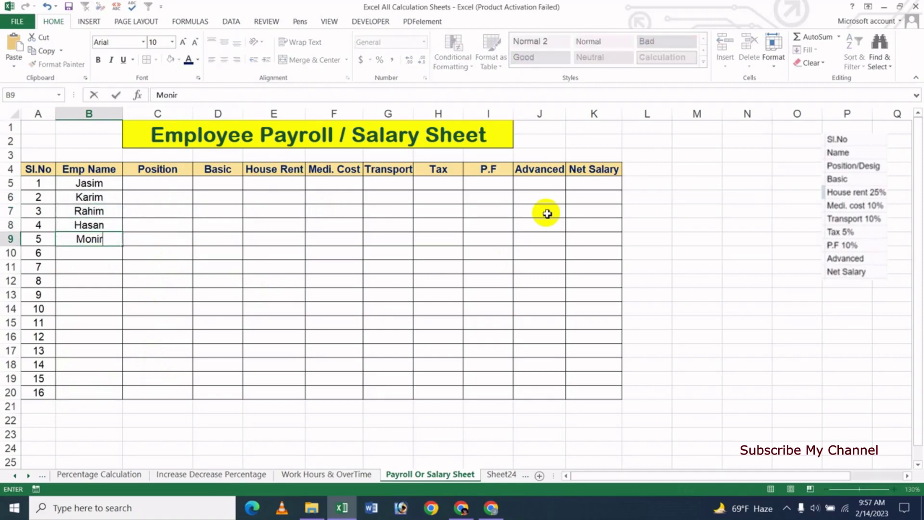
key(Return)
text(Polash)
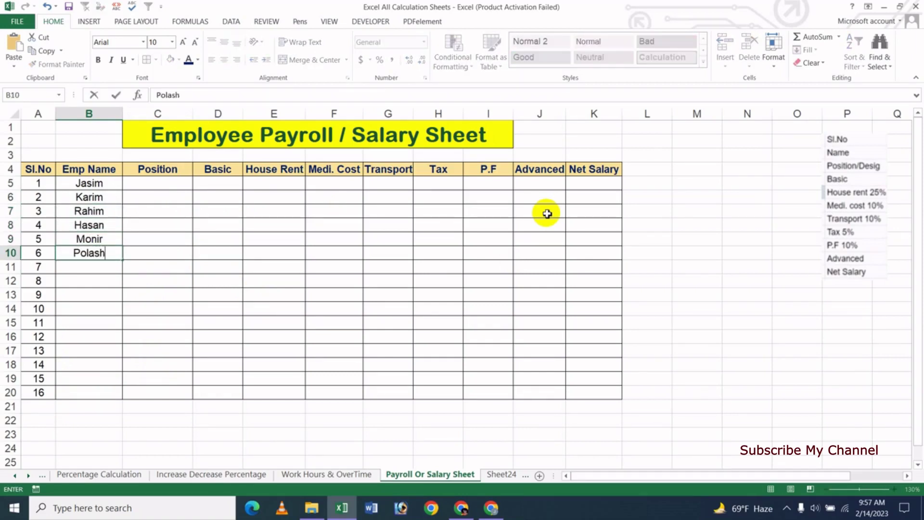
key(Return)
text(Pon)
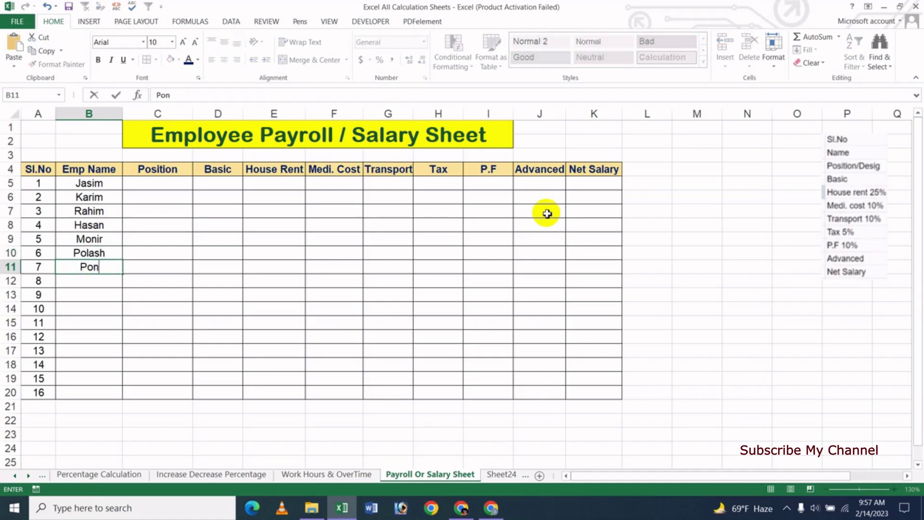
key(Return)
key(Up)
key(Up)
key(Up)
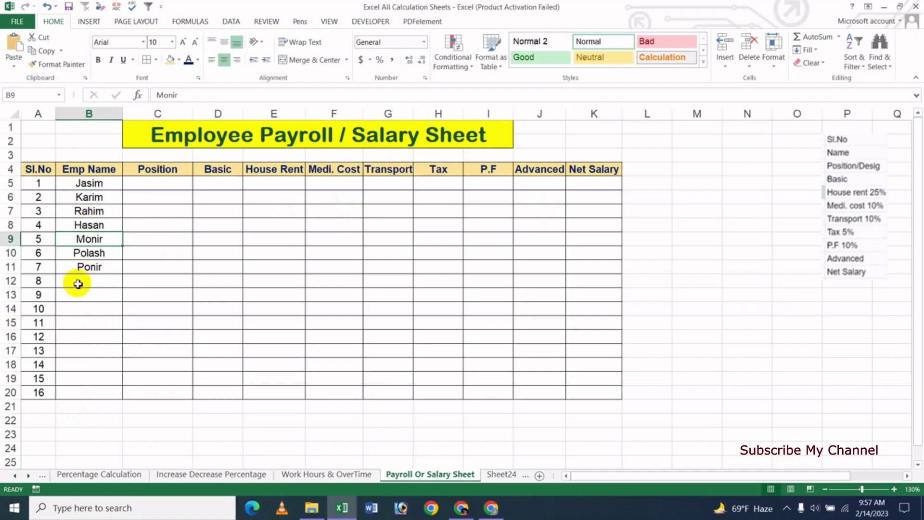
Step: Enter Marketing Manager as the first employee's position in cell C5 and widen the Position column to fit it
click(158, 186)
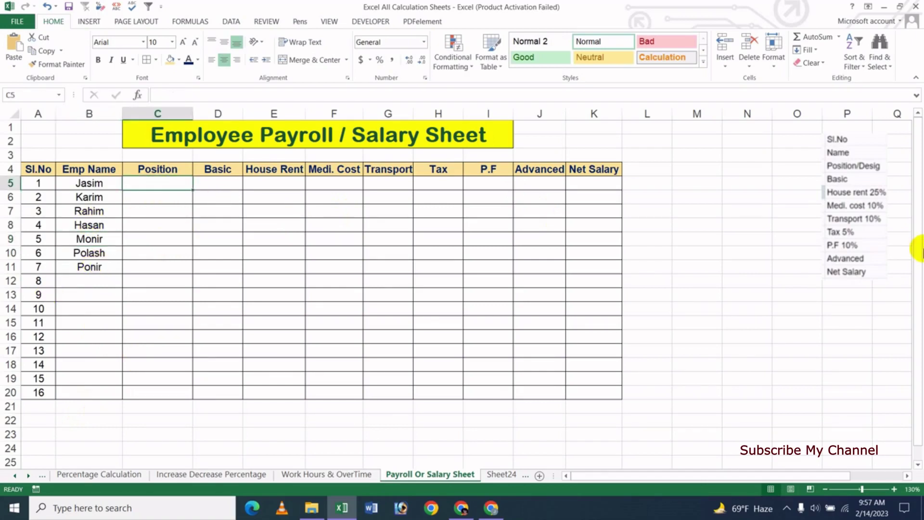
text(Marke)
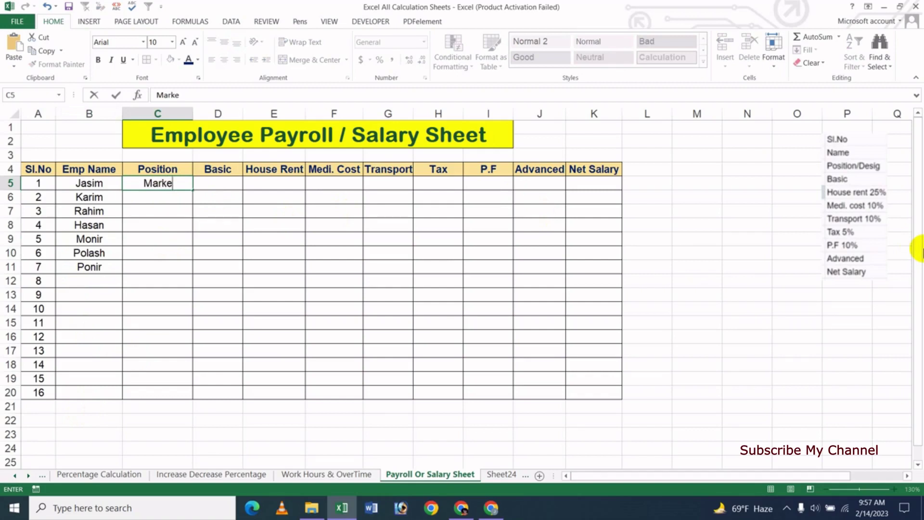
text(ting Manager)
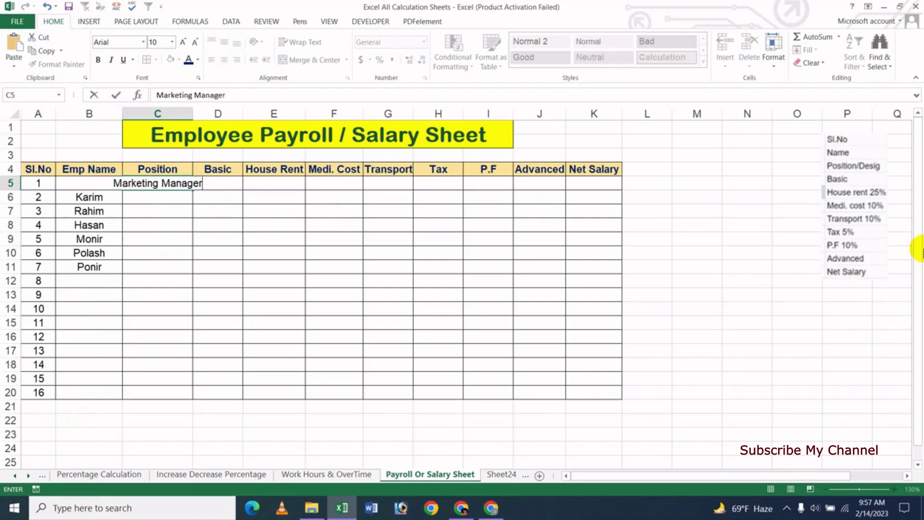
key(Return)
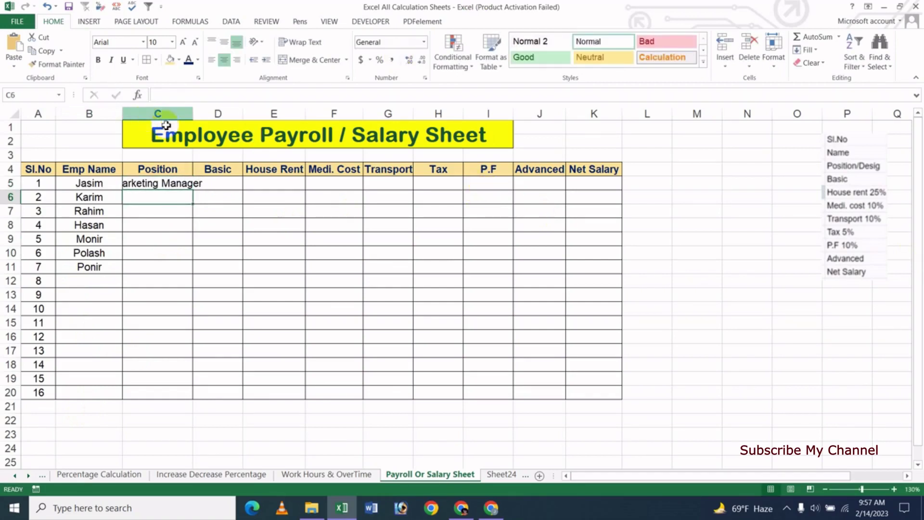
drag(194, 115, 216, 112)
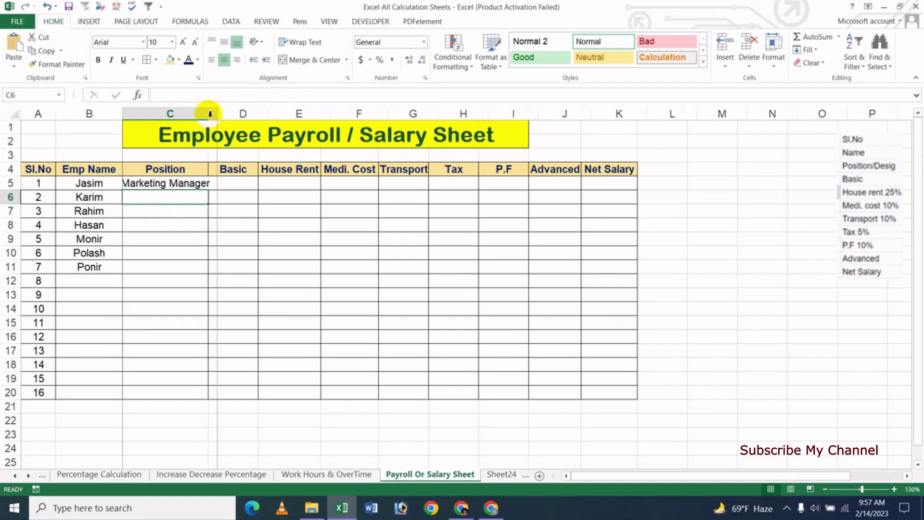
Step: Enter Production Manager as the second employee's position in cell C6
click(155, 243)
key(Up)
key(Up)
key(Up)
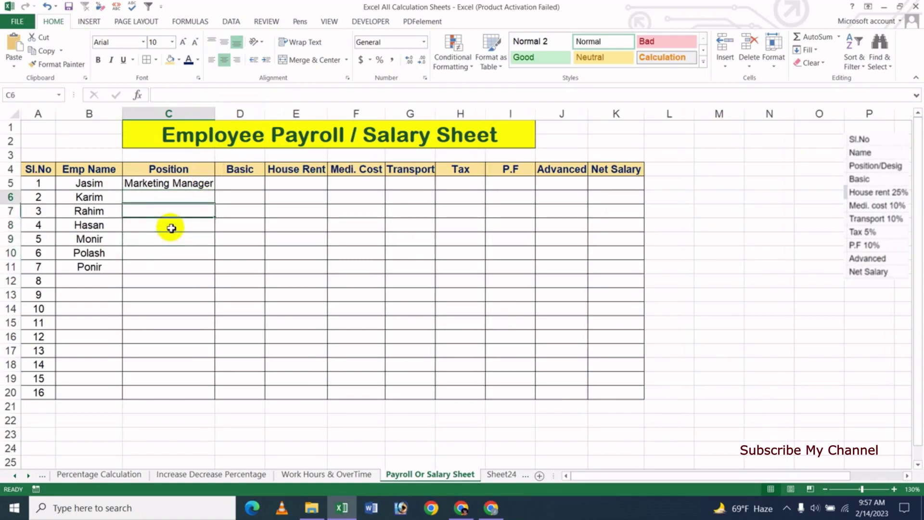
text(Production Na)
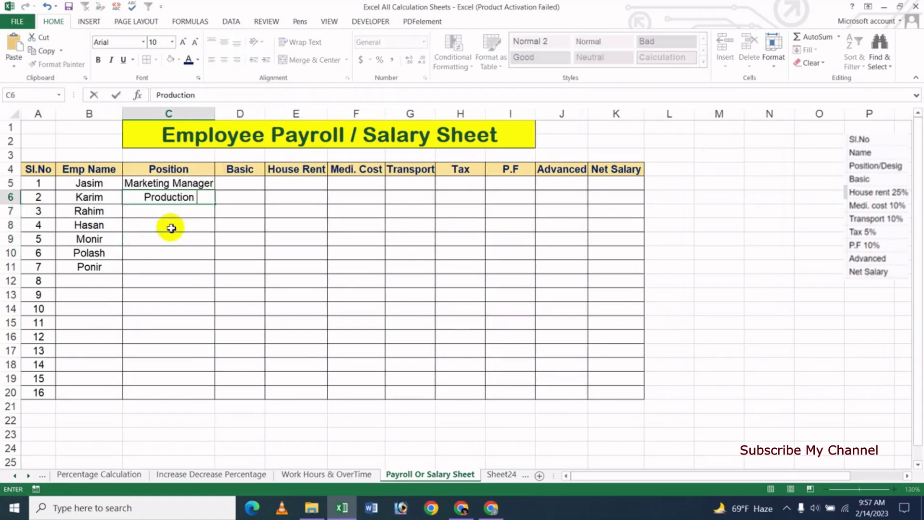
key(BackSpace)
key(BackSpace)
key(BackSpace)
text(Manager)
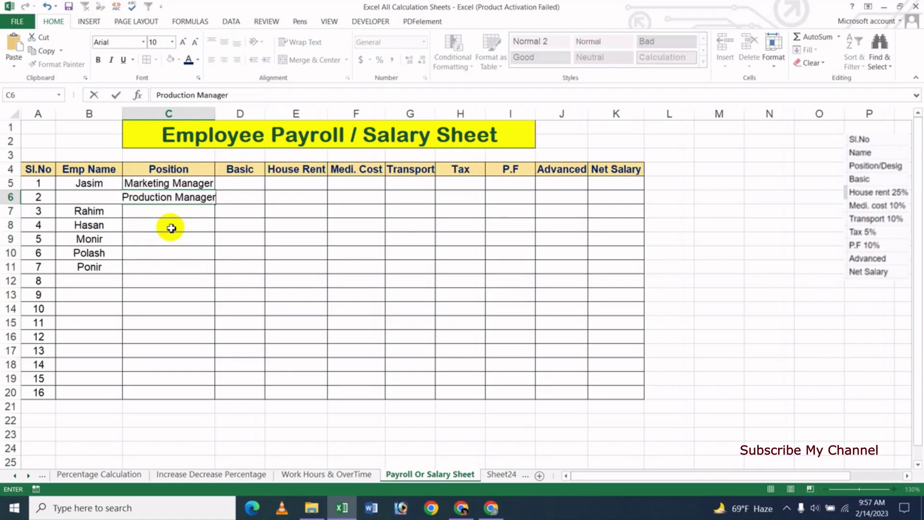
key(Return)
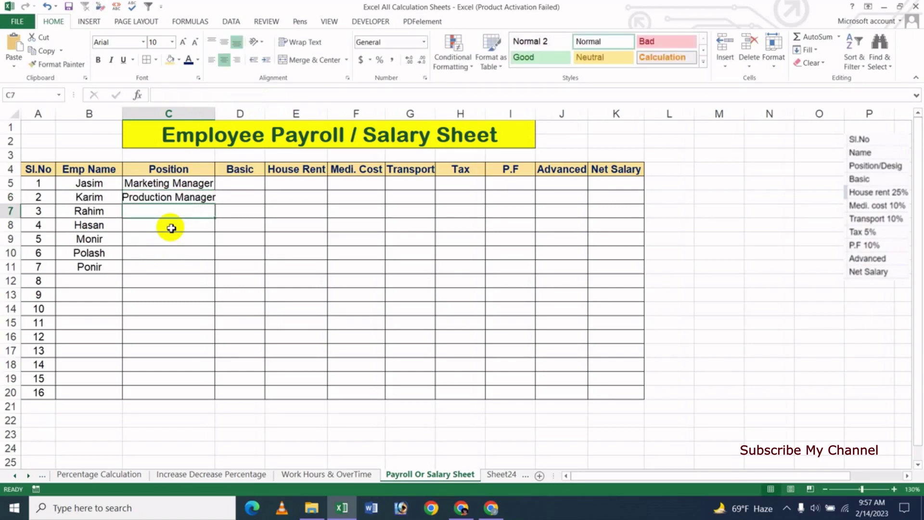
Step: Enter the positions IT Manager in cell C7 and Asst. IT Manager in cell C8
text(I)
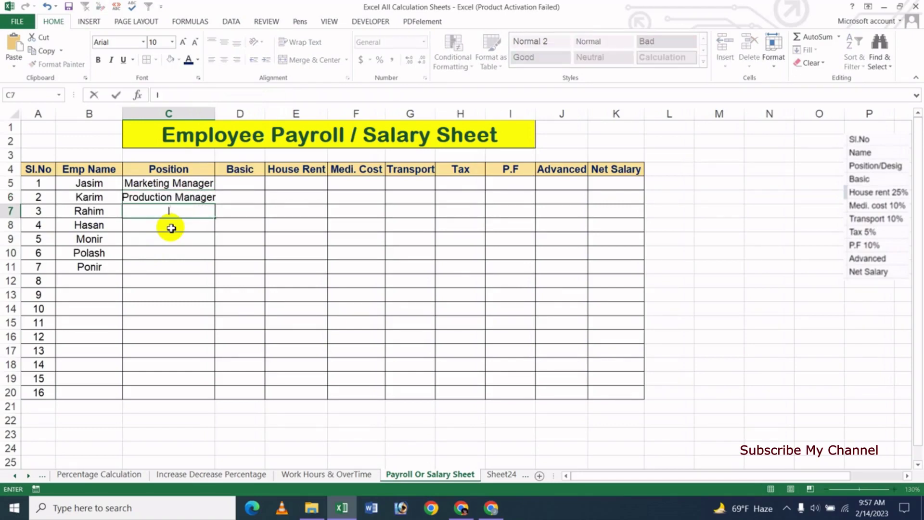
text(T Manager)
key(Return)
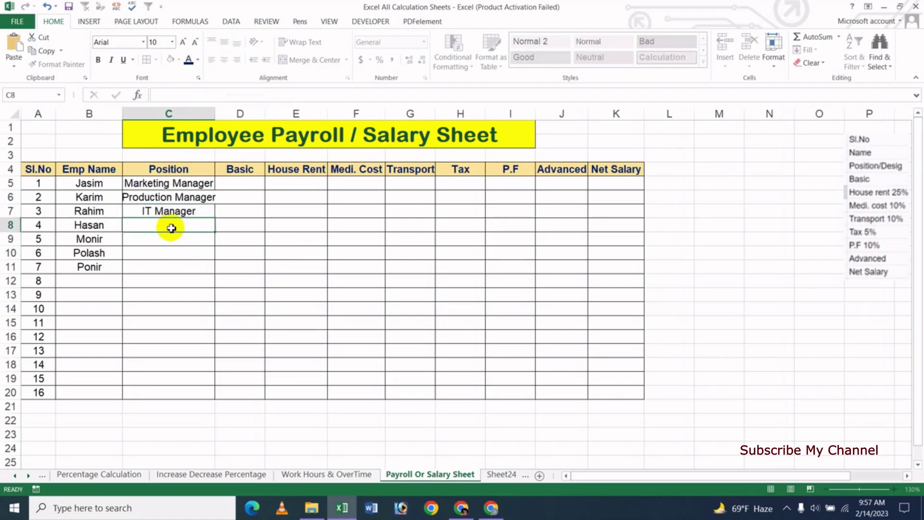
text(Asst)
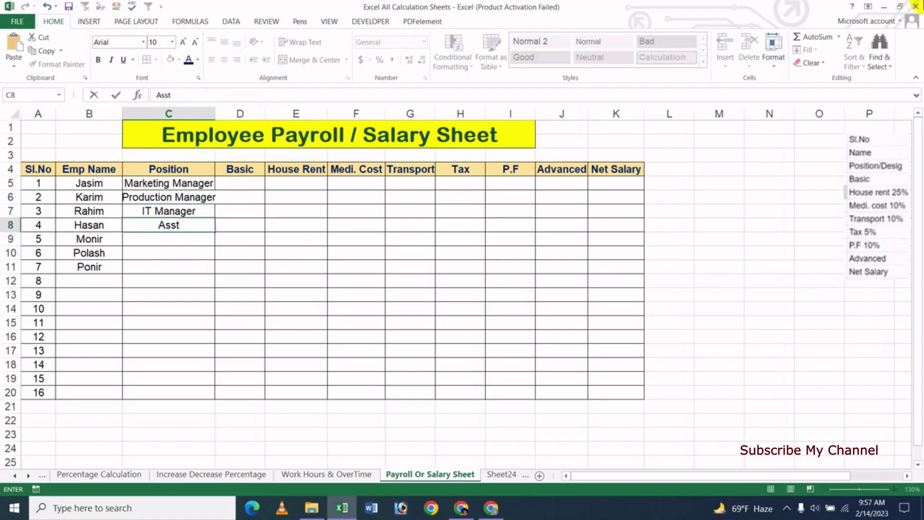
text(.)
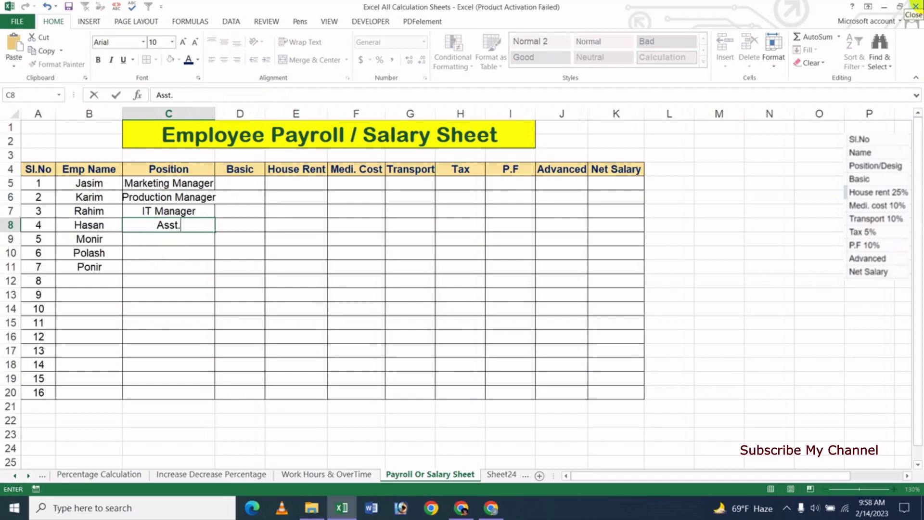
text( IT Manager)
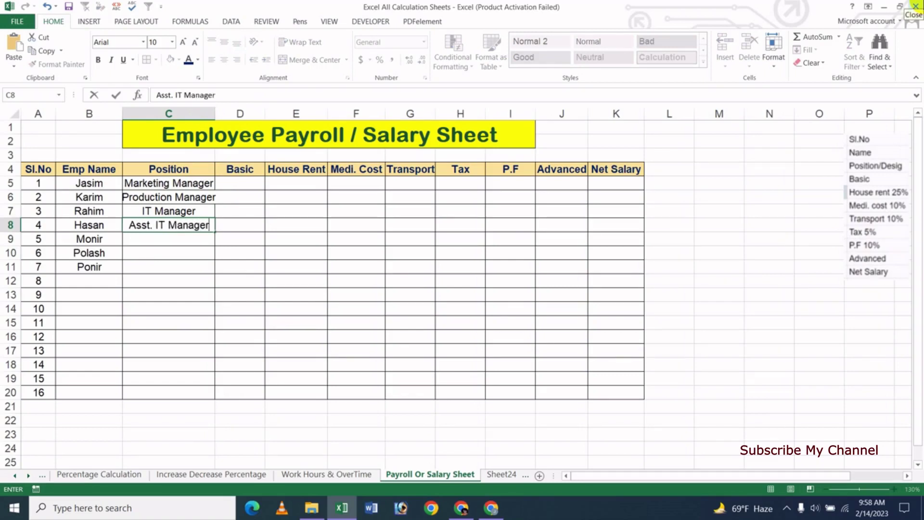
key(Return)
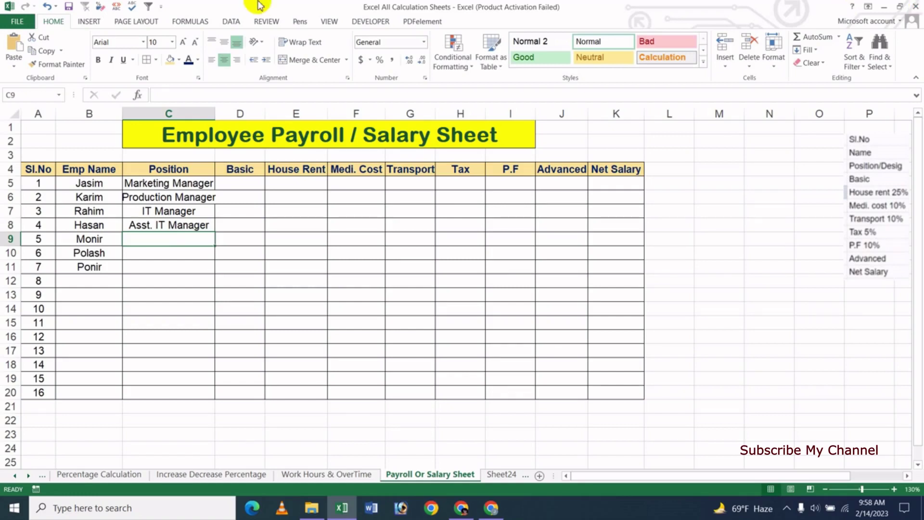
Step: Enter the positions Sales Manager in cell C9 and Sales Officer in cell C10
text(Sale)
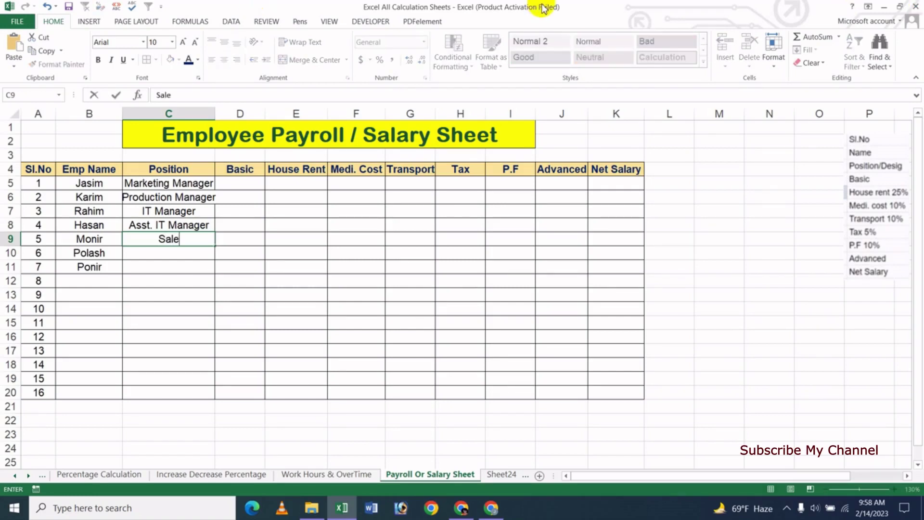
text(s Mang)
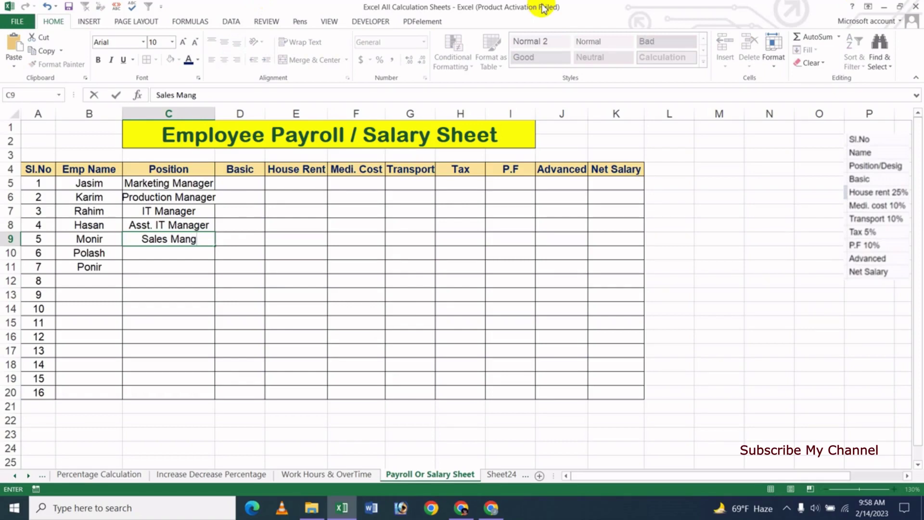
key(BackSpace)
text(ager)
key(Return)
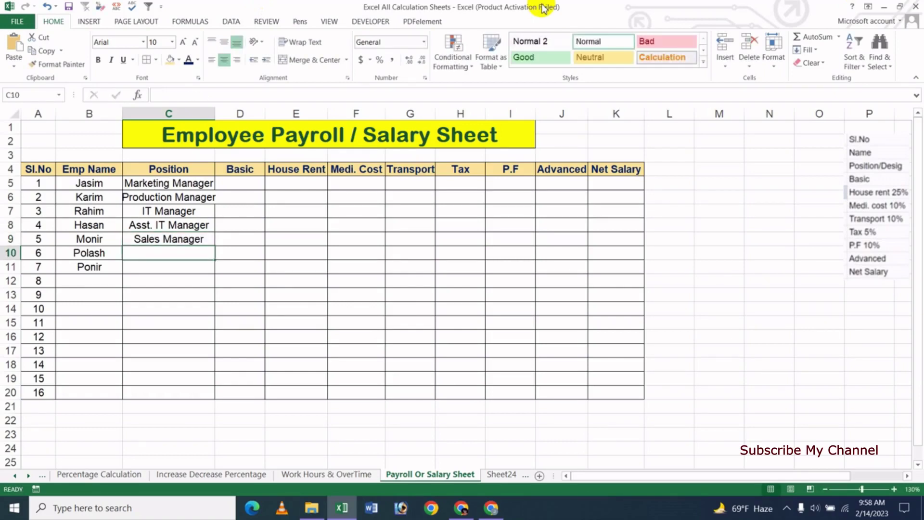
text(Sales Officer)
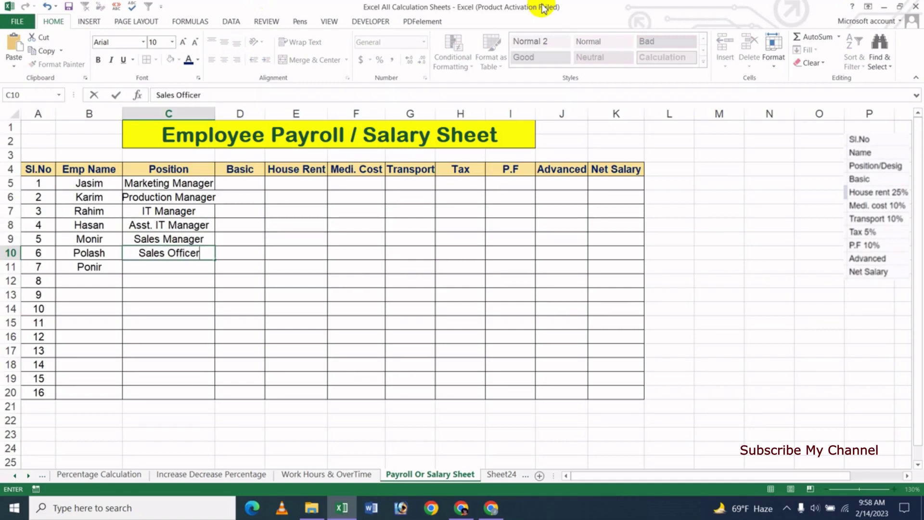
key(Return)
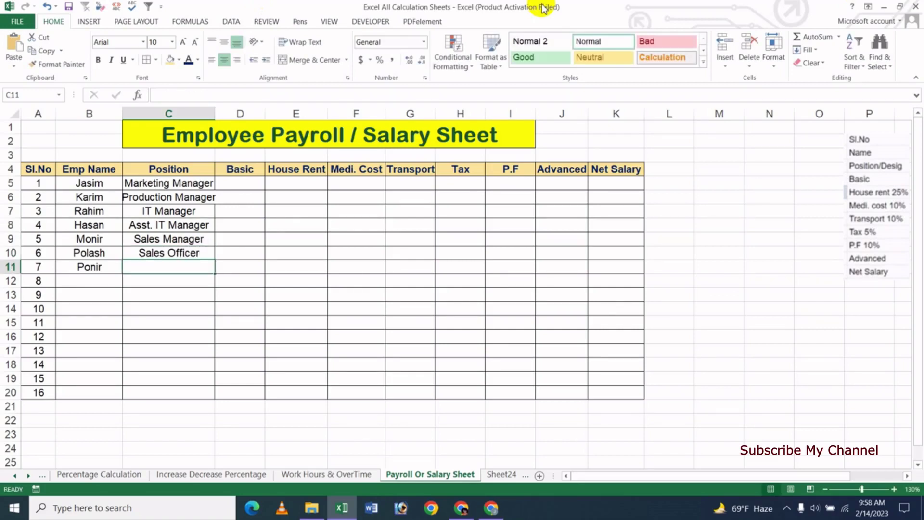
Step: Enter Office Asst. as the seventh employee's position in cell C11
text(Os)
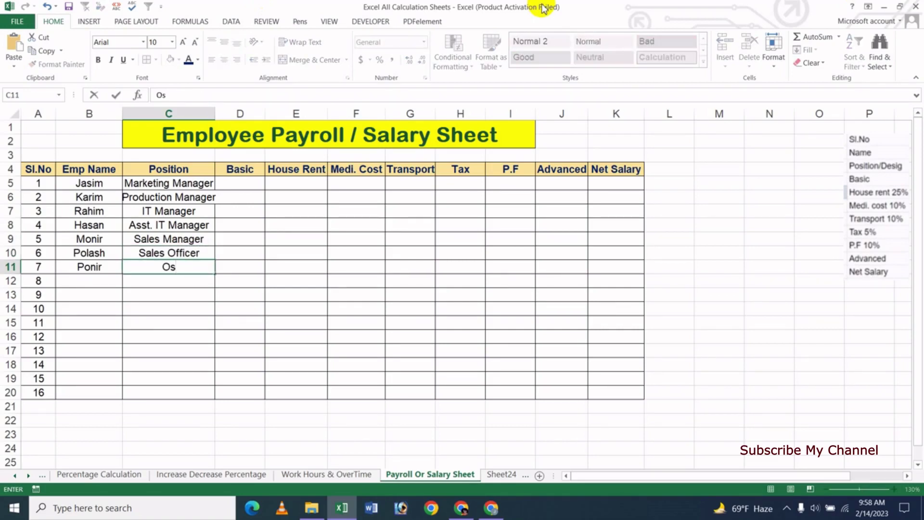
text(fice s)
key(BackSpace)
text(Asst.)
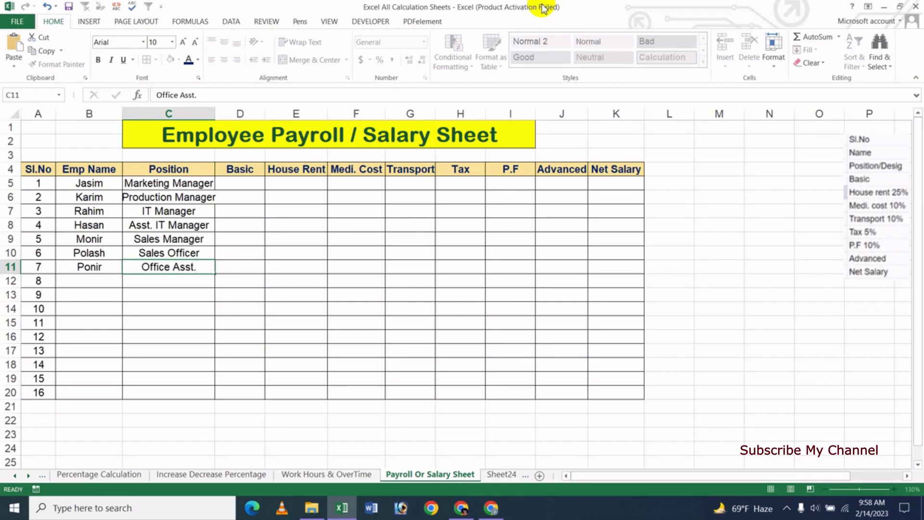
key(Return)
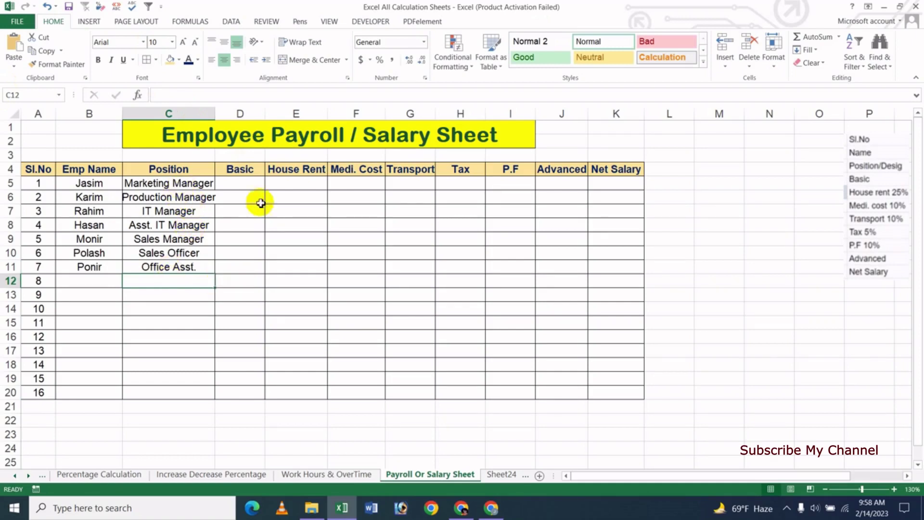
Step: Widen the Basic column D slightly to make room for the salary figures
drag(264, 114, 271, 114)
click(255, 188)
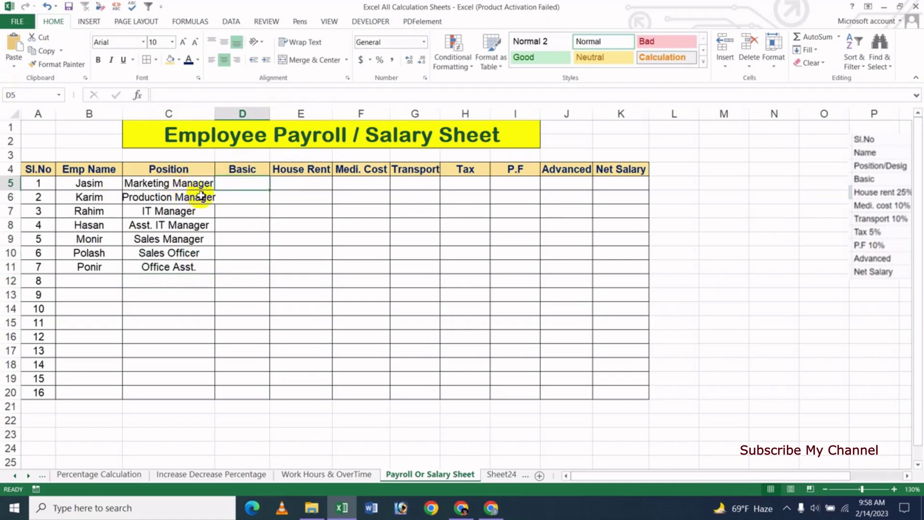
drag(273, 109, 277, 110)
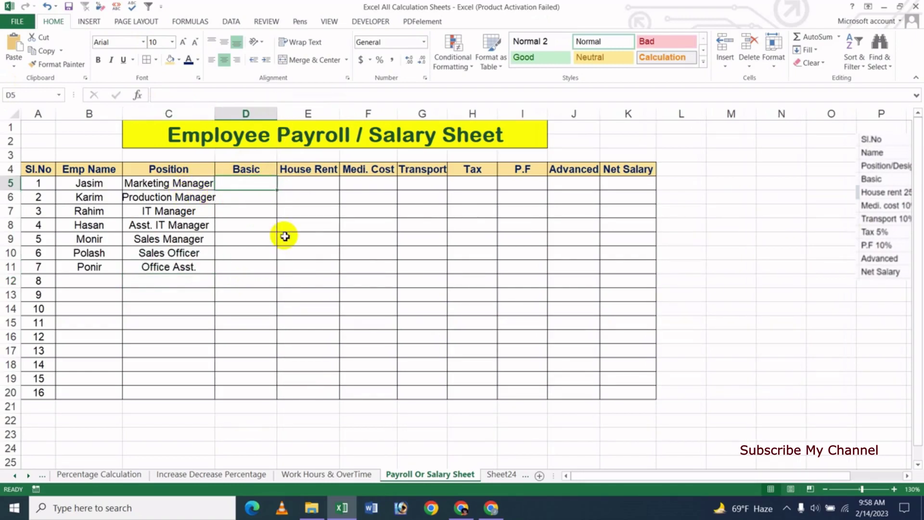
Step: Enter the basic salaries 65000, 55000, 40000 and 30000 in cells D5 to D8
text(65000)
key(Return)
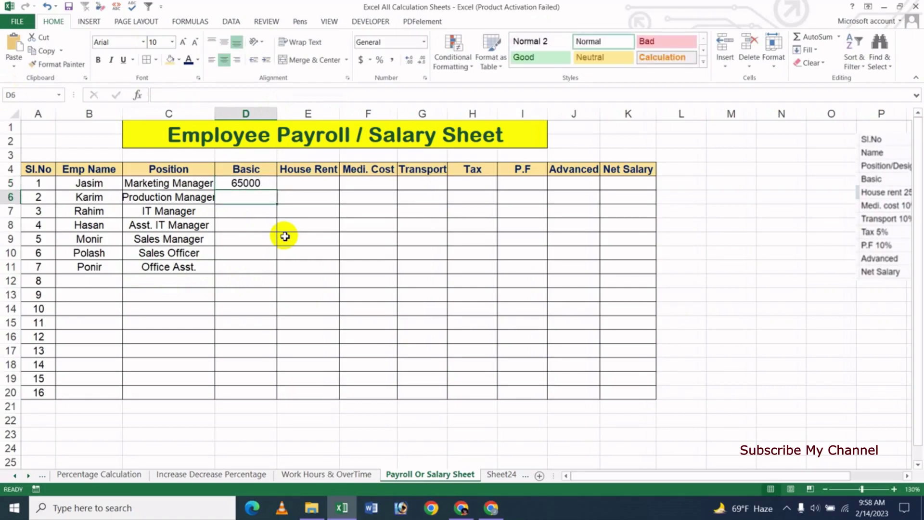
text(55000)
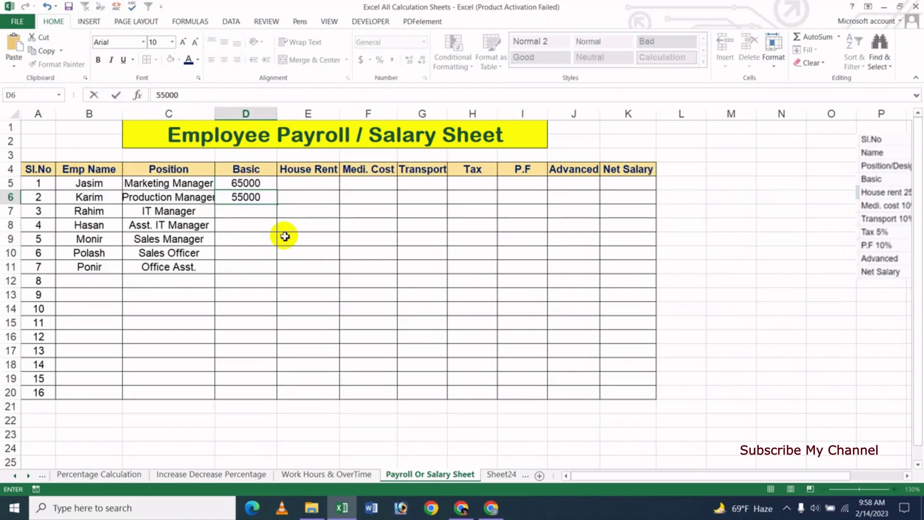
key(Return)
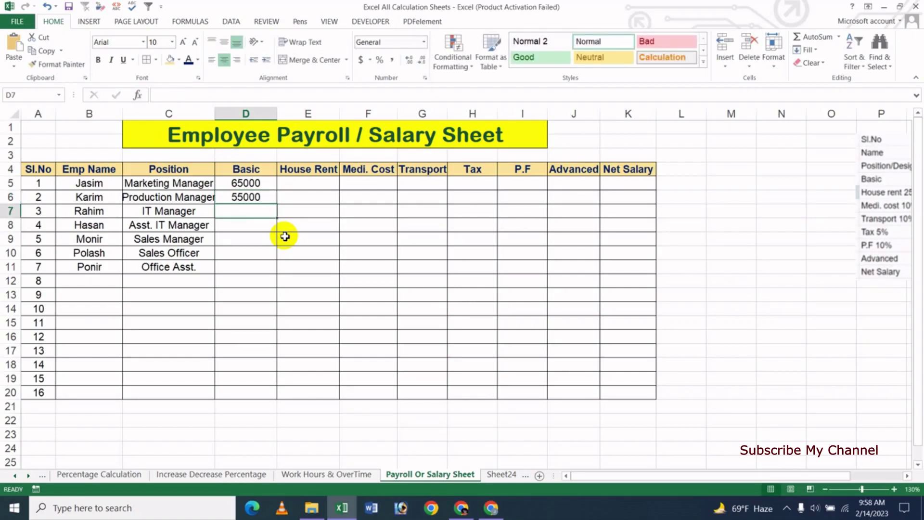
text(40000)
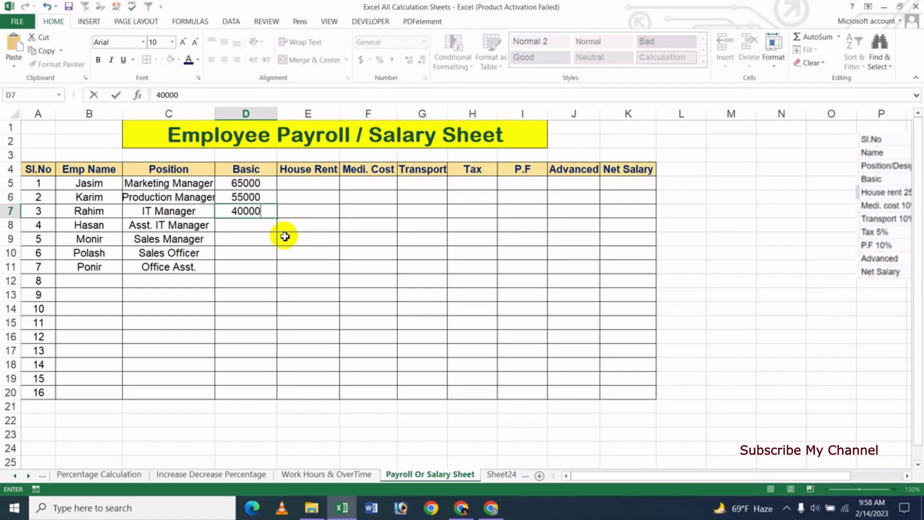
key(Return)
text(3)
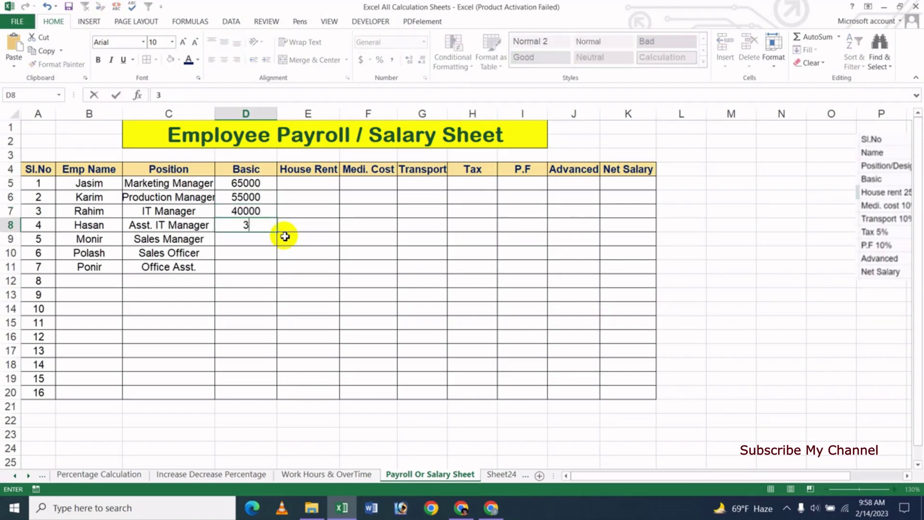
text(0000)
key(Return)
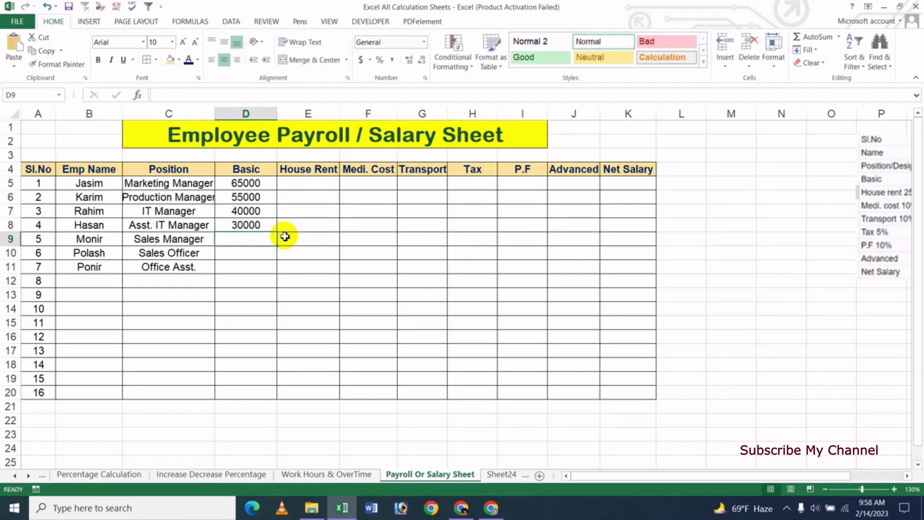
Step: Complete the Basic column with the salaries 35000, 25000 and 15000 in cells D9 to D11
text(35000)
key(Return)
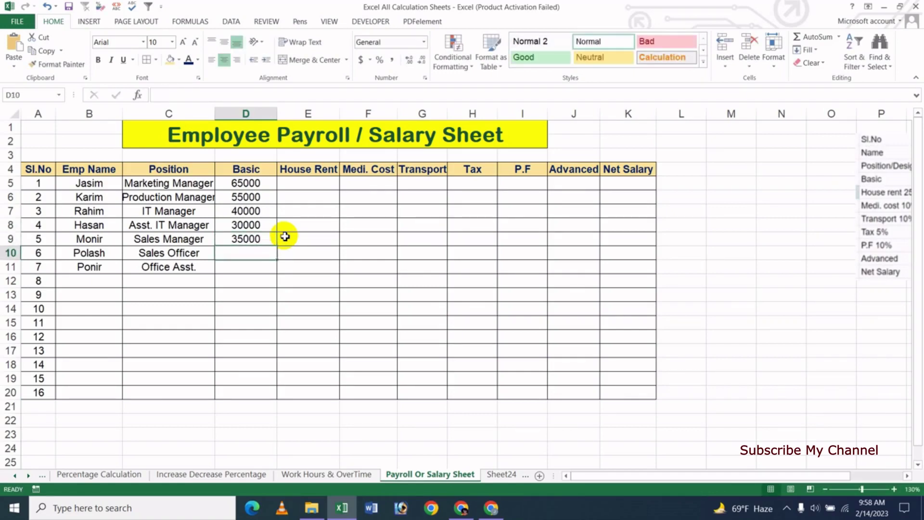
text(25000)
key(Return)
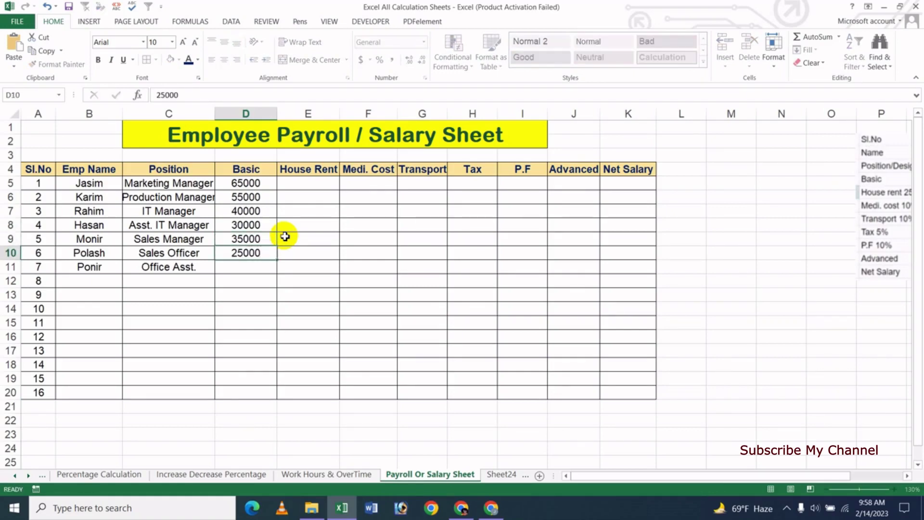
text(15)
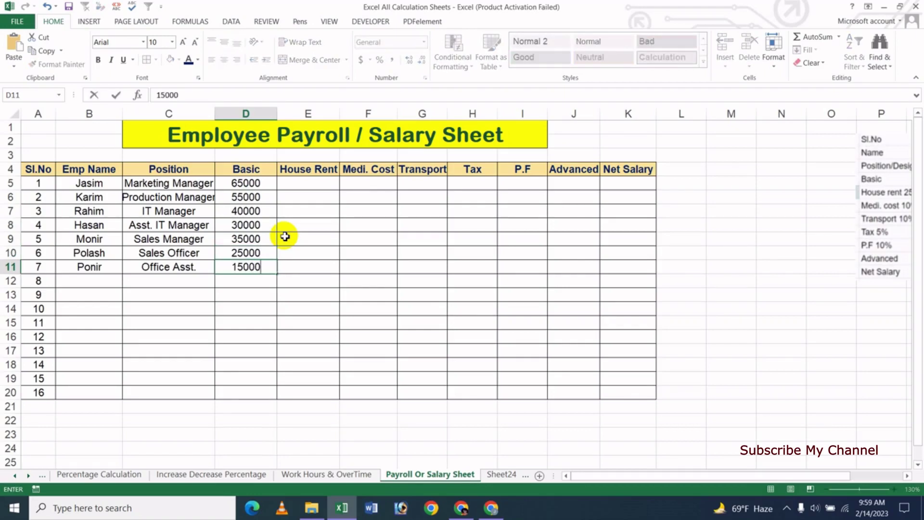
text(000)
key(Return)
key(Up)
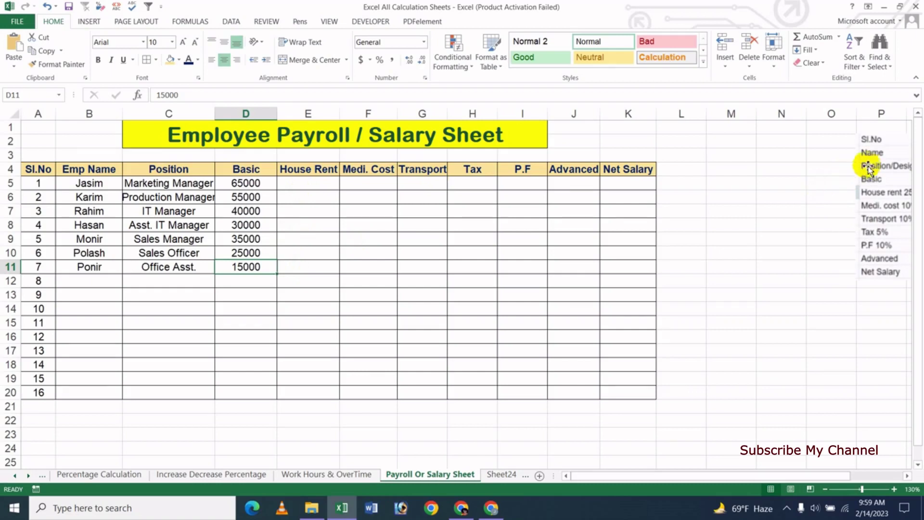
Step: Move the picture of salary rates closer to the table and enter the House Rent formula =D5*25% in cell E5
drag(869, 166, 788, 179)
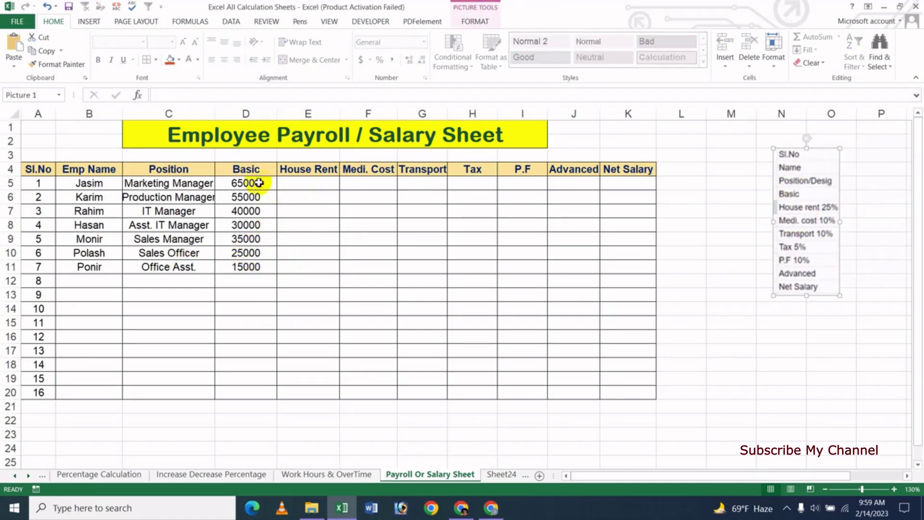
click(305, 185)
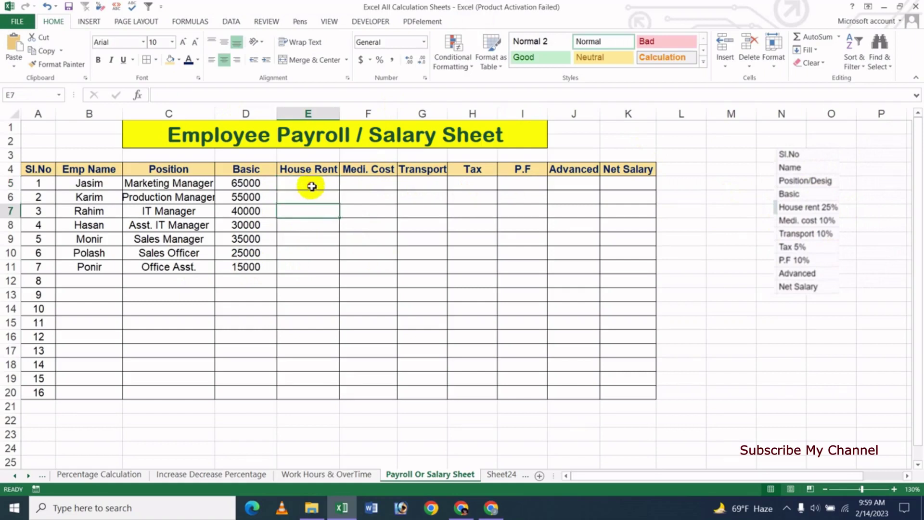
text(=)
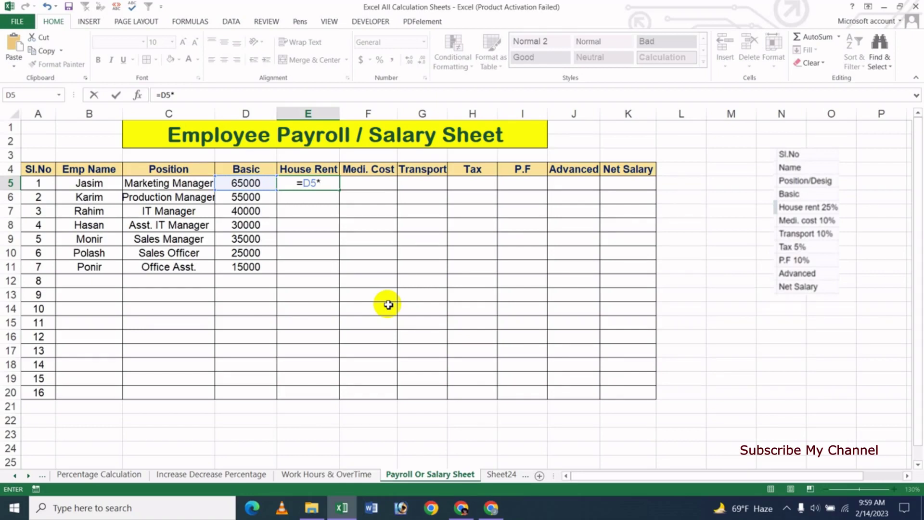
text(25)
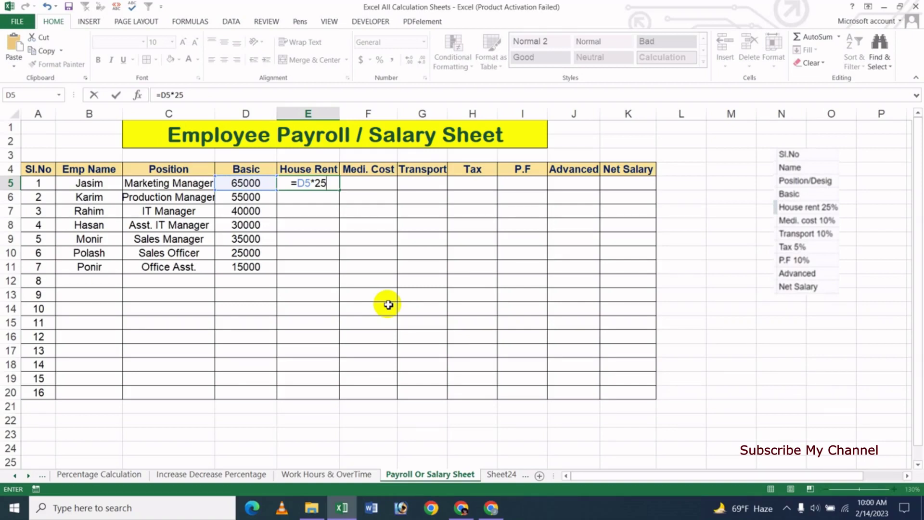
text(%)
key(Return)
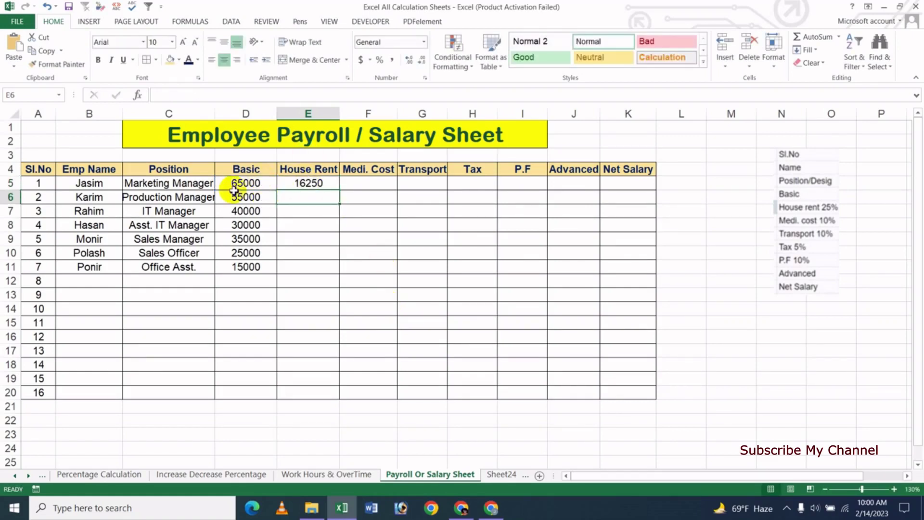
Step: Fill the House Rent formula from E5 down to E11 for all seven employees
click(324, 185)
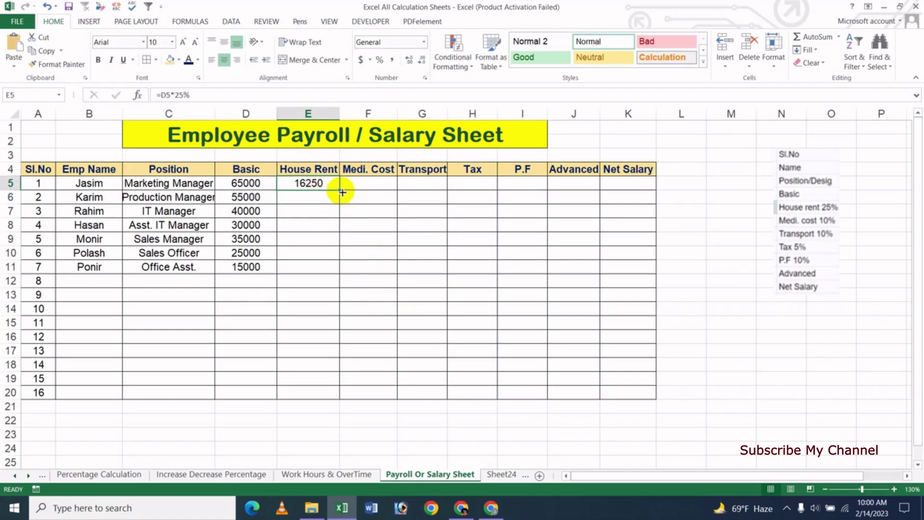
drag(342, 192, 332, 270)
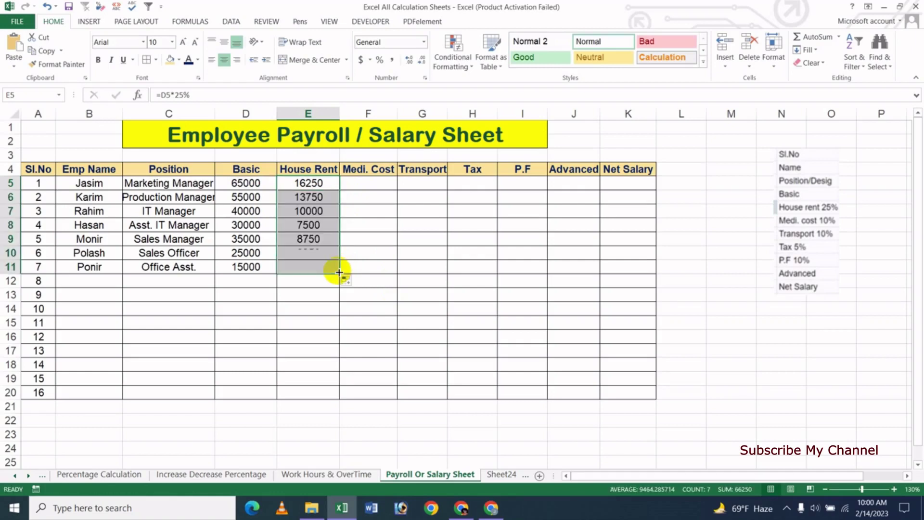
click(318, 288)
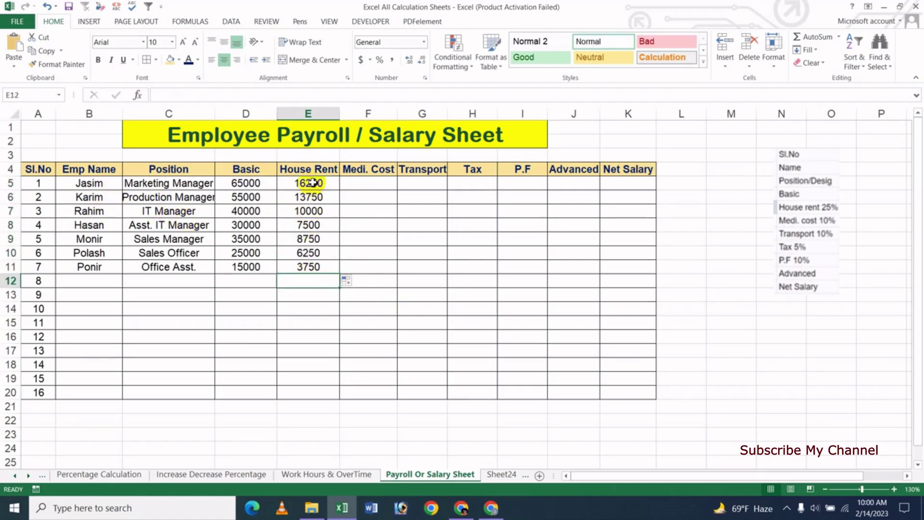
Step: Calculate the first employee's Medi. Cost in cell F5 with the formula =D5*10%
click(381, 185)
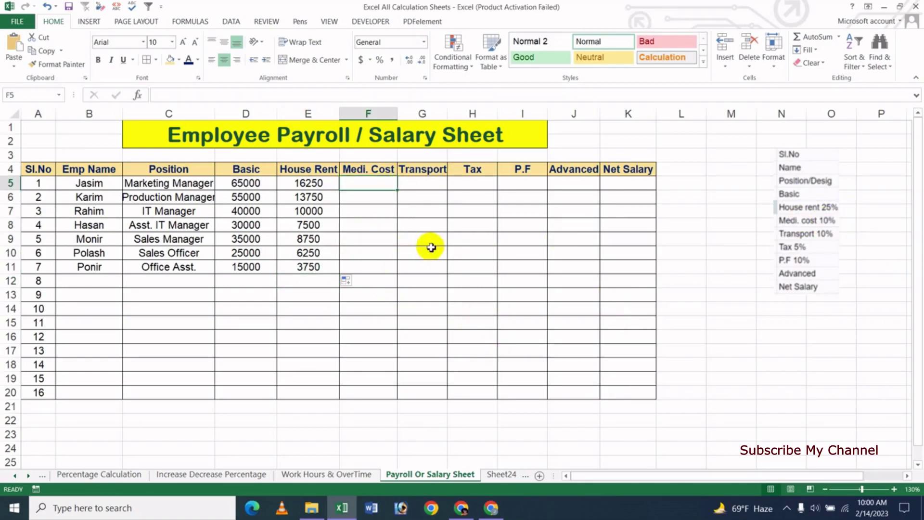
text(=)
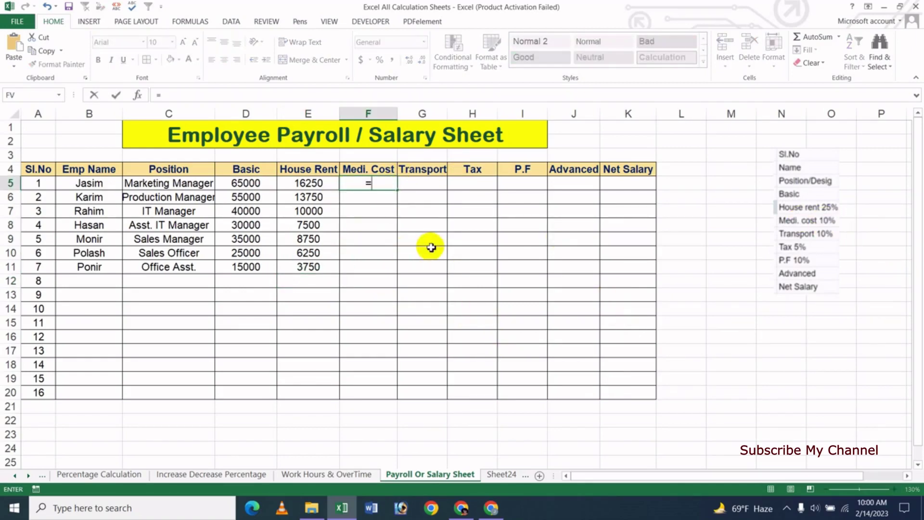
click(246, 183)
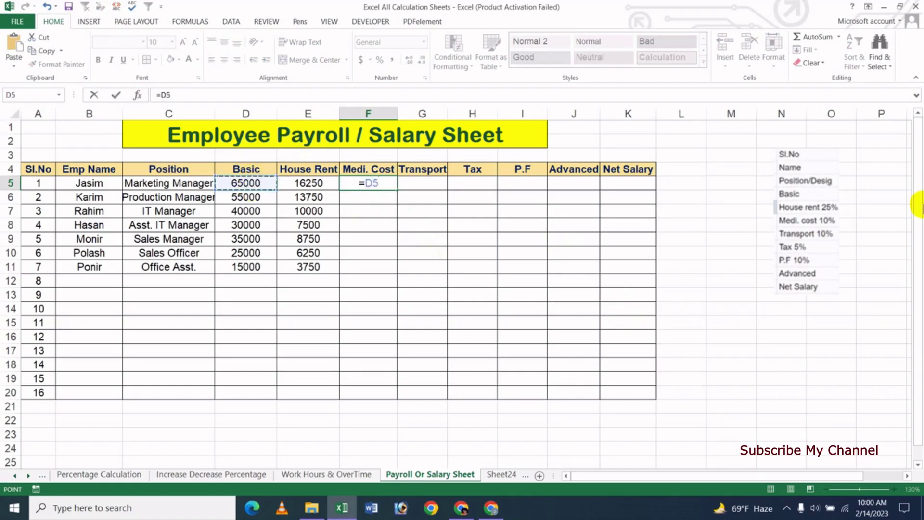
text(*)
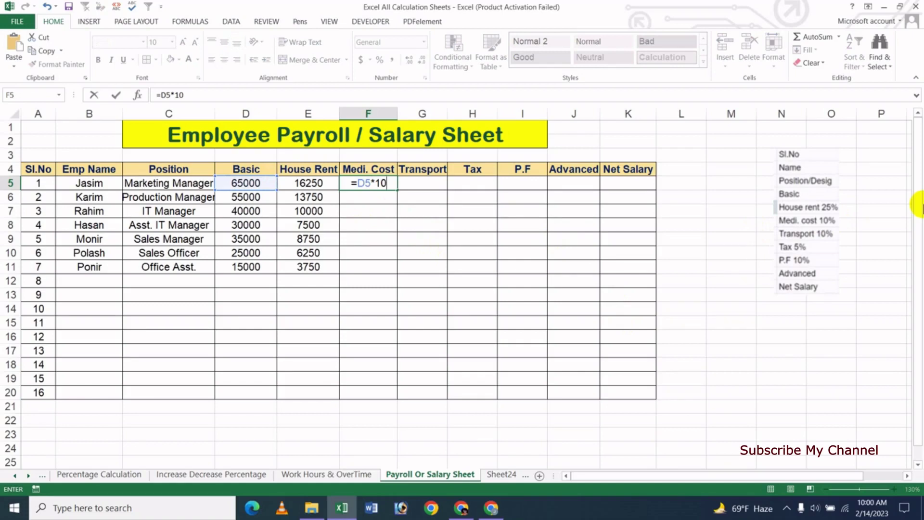
text(%)
key(Return)
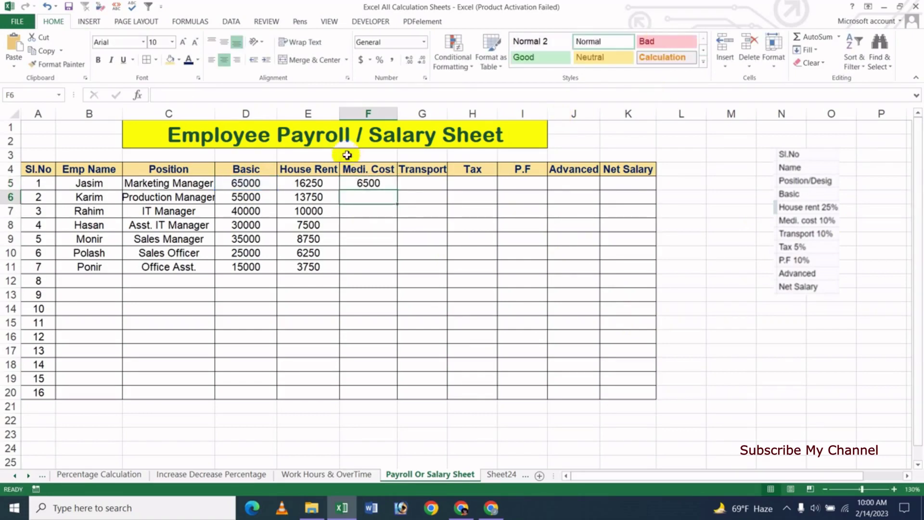
Step: Fill the Medi. Cost formula from F5 down to F11
click(381, 183)
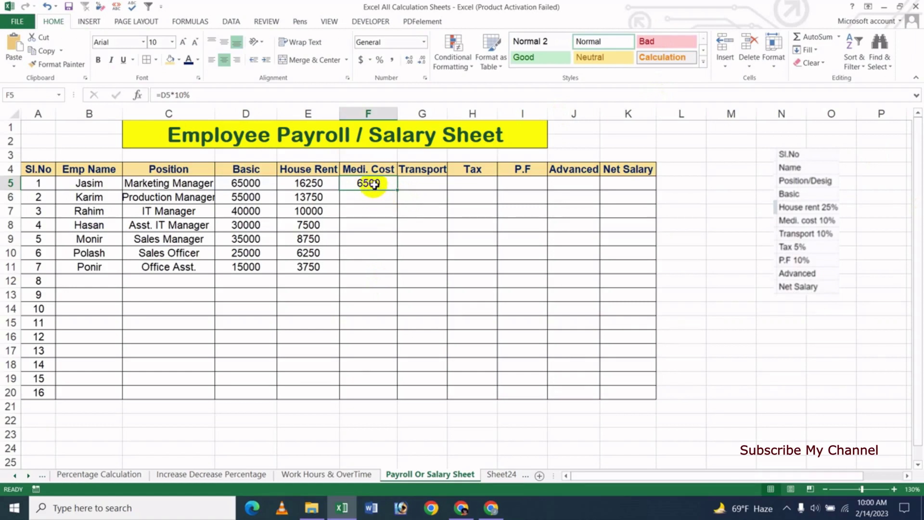
drag(375, 184, 378, 267)
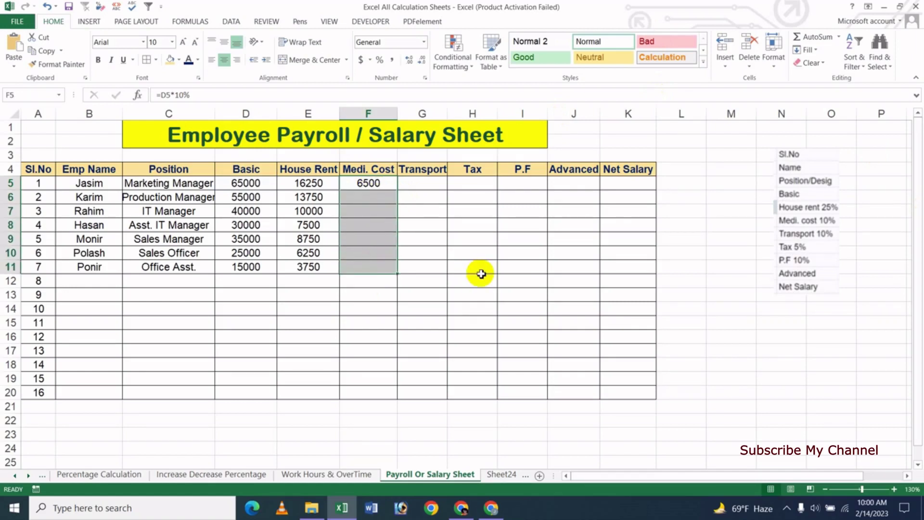
key(ctrl+d)
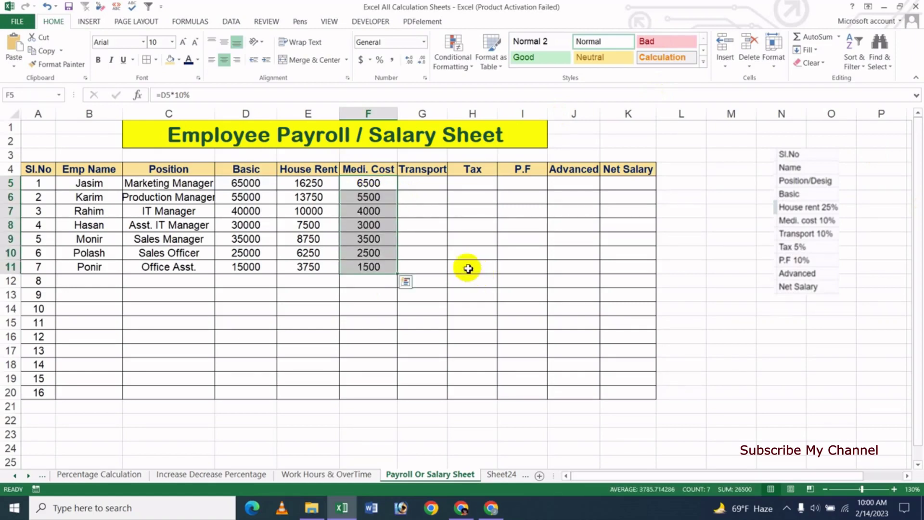
Step: Calculate the first employee's Transport allowance in cell G5 with the formula =D5*10%
click(426, 187)
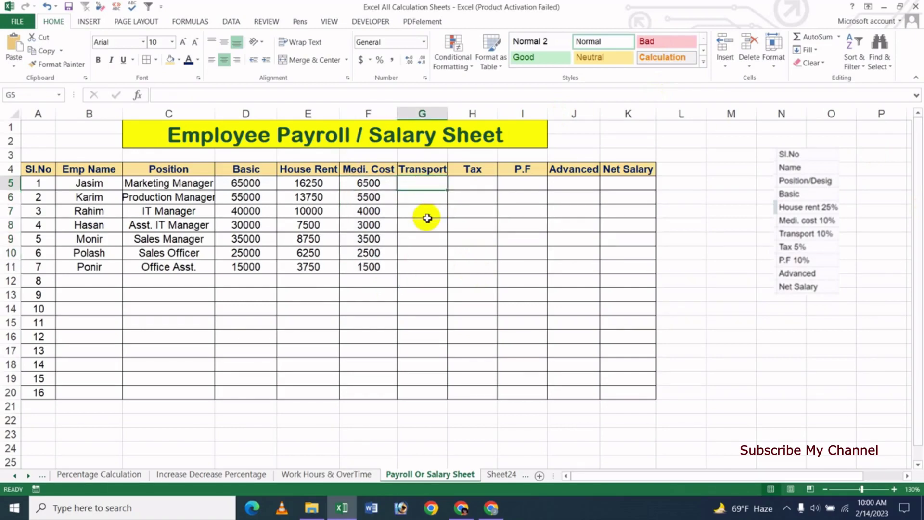
text(=)
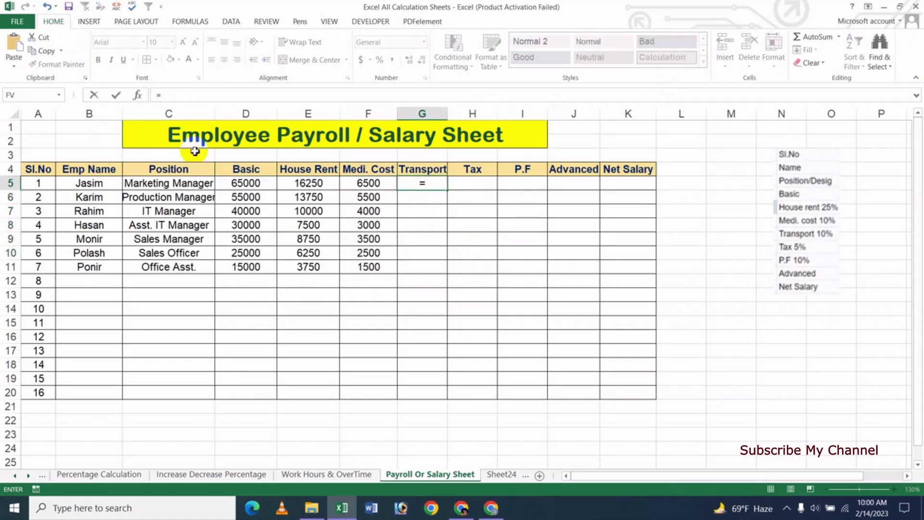
click(252, 187)
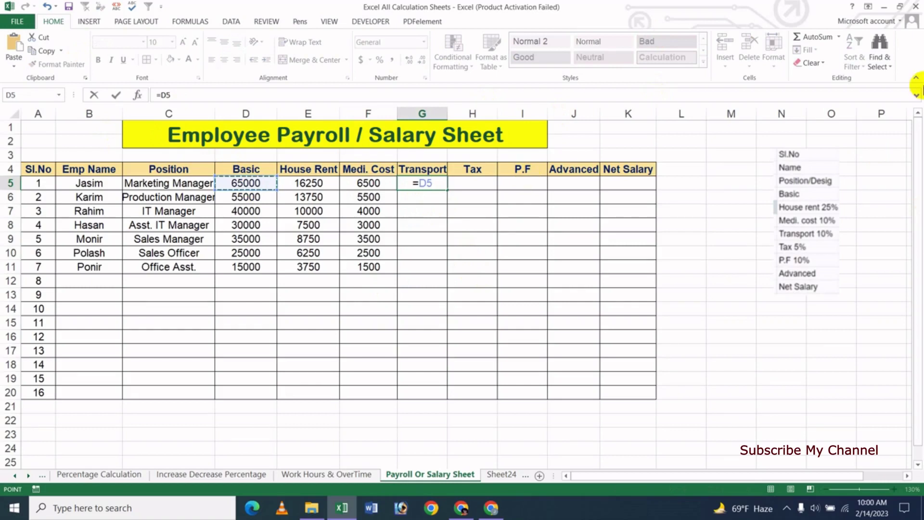
text(*)
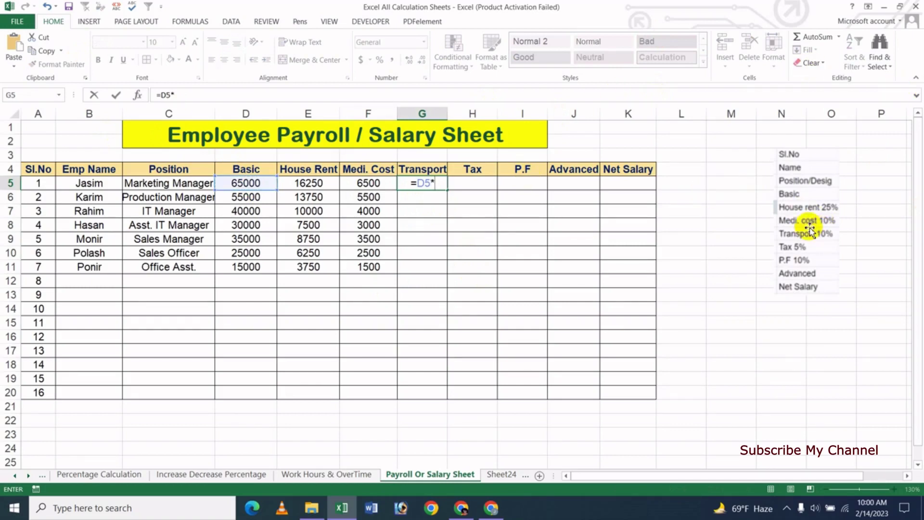
text(1)
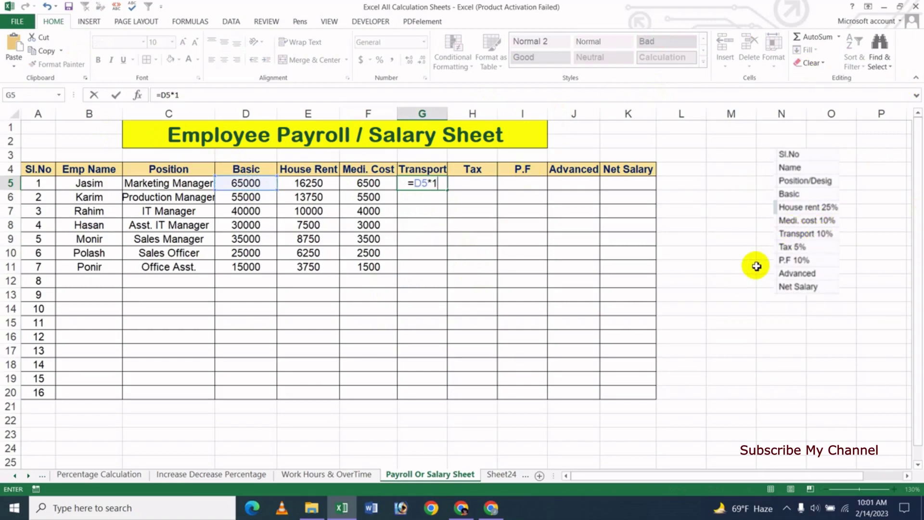
text(0)
key(Return)
Step: Fill the Transport formula down column G and clear the surplus entries in G12 to G20
click(423, 187)
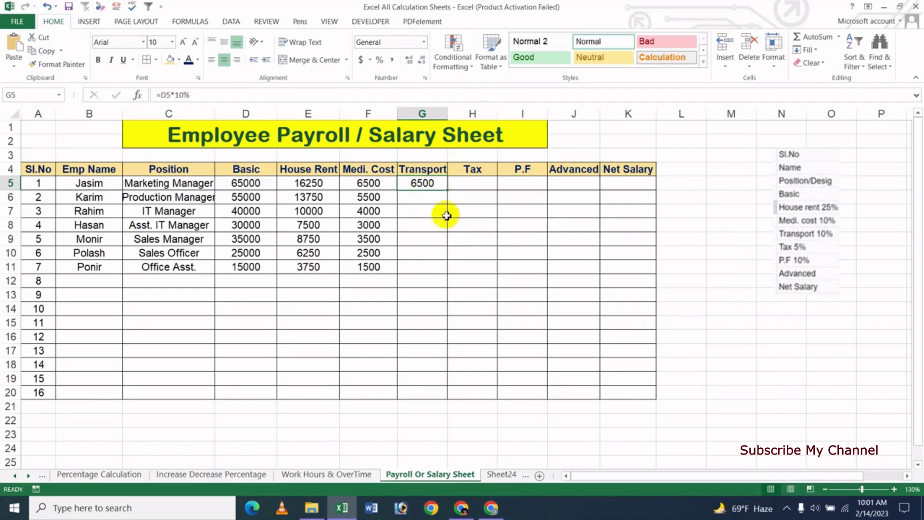
double_click(448, 192)
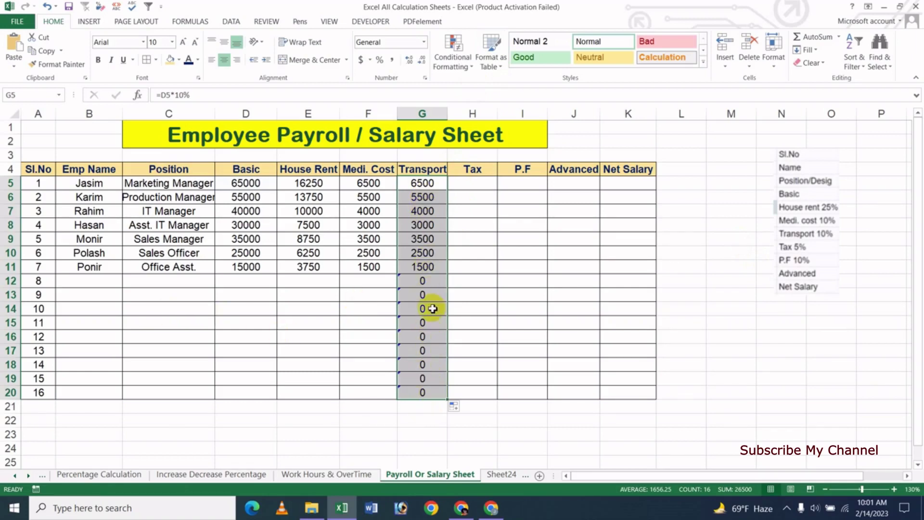
drag(419, 283, 422, 390)
key(Delete)
click(489, 251)
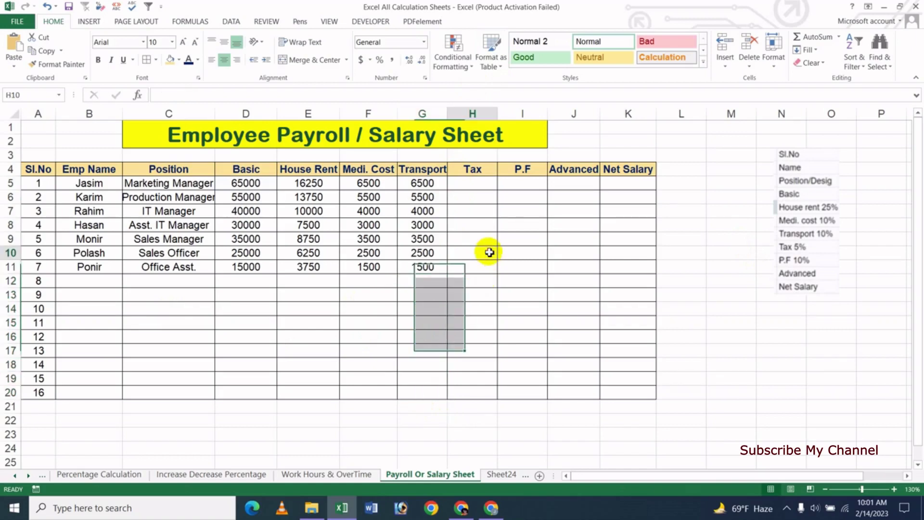
Step: Enter the Tax formula =D5*5% in cell H5 and fill it down to H11
click(474, 183)
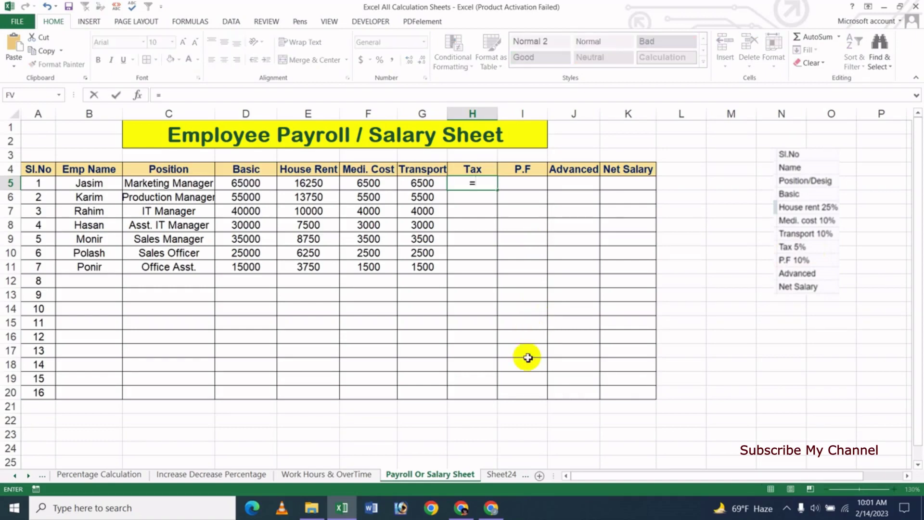
click(256, 184)
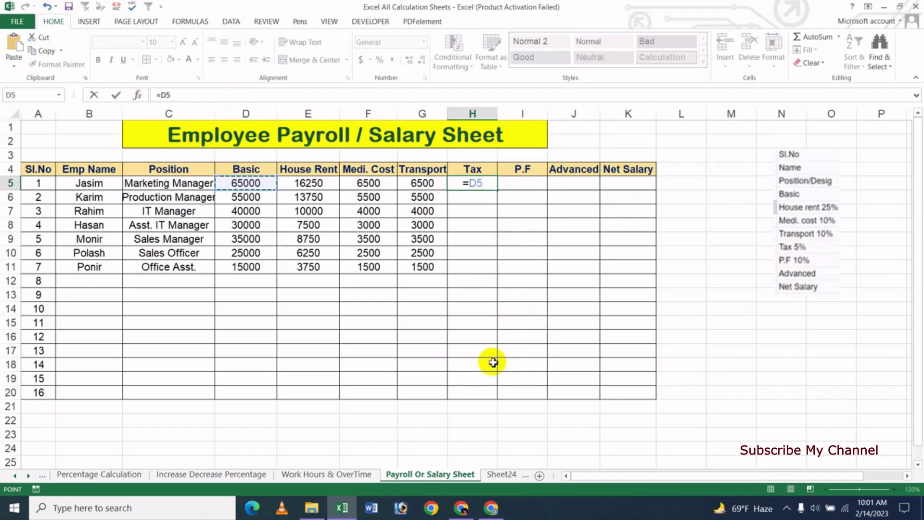
text(*)
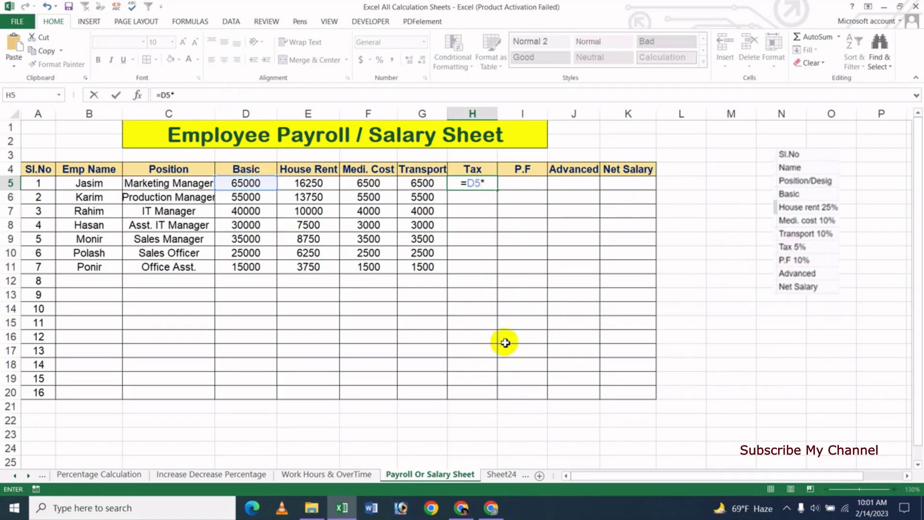
text(5%)
key(Return)
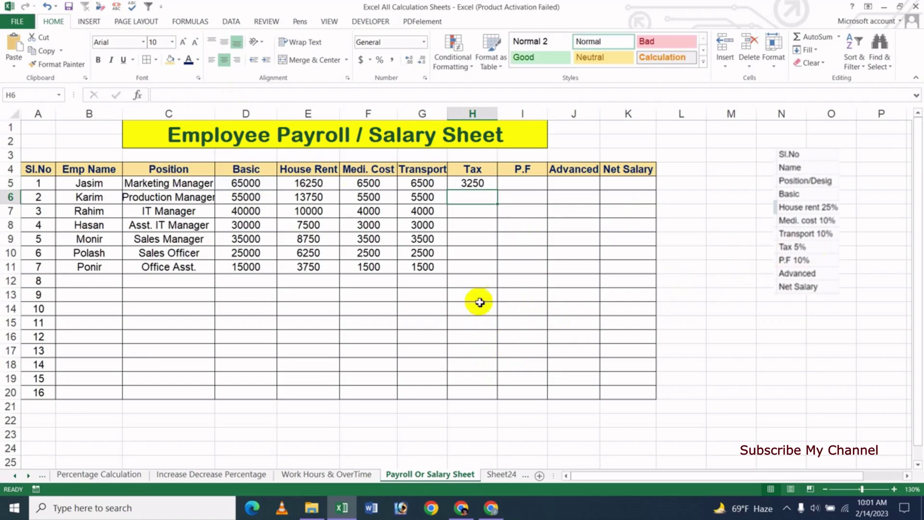
click(480, 182)
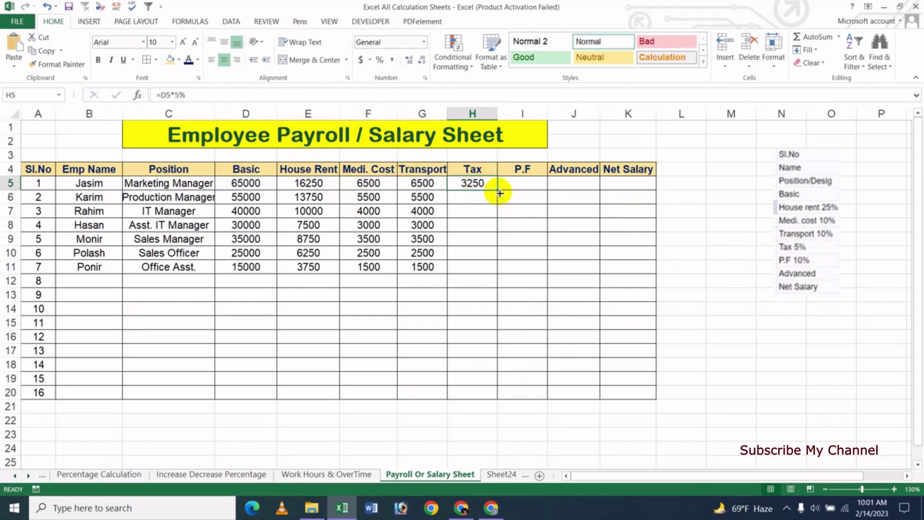
drag(499, 193, 496, 272)
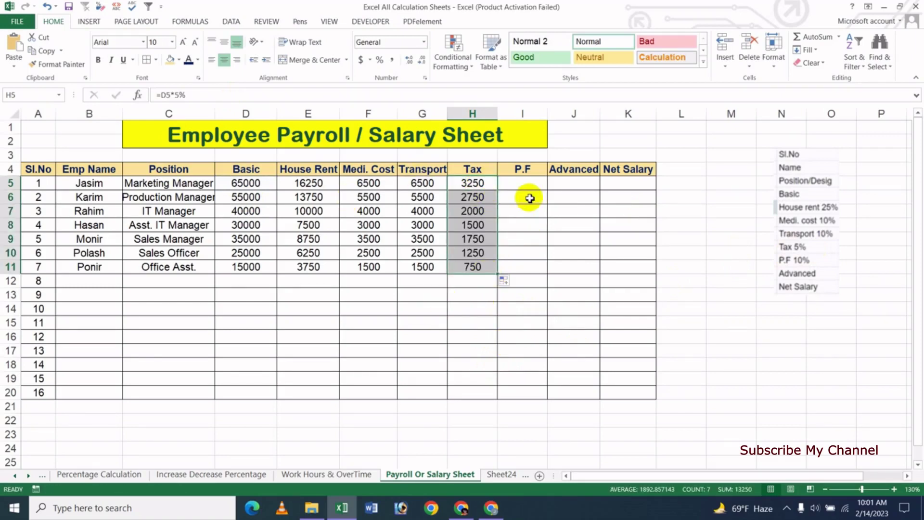
Step: Calculate the first employee's P.F in cell I5 with the formula =D5*10%
click(523, 184)
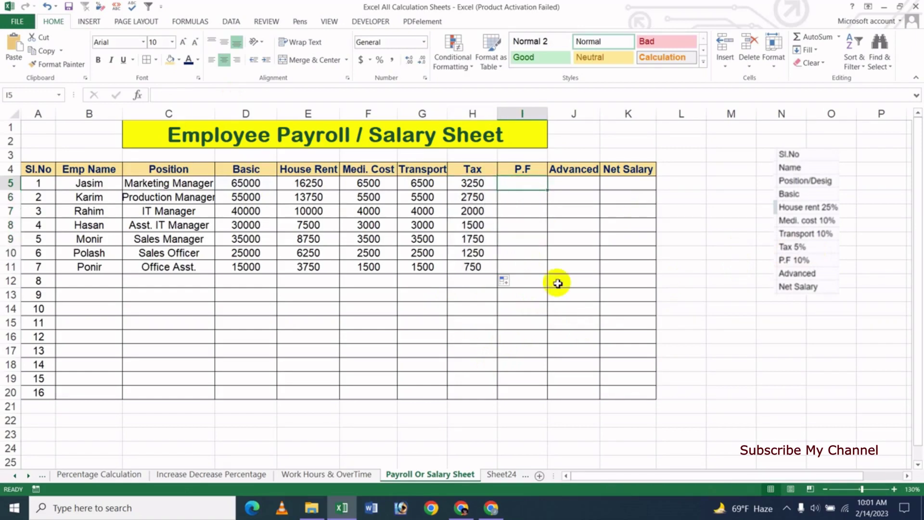
text(=)
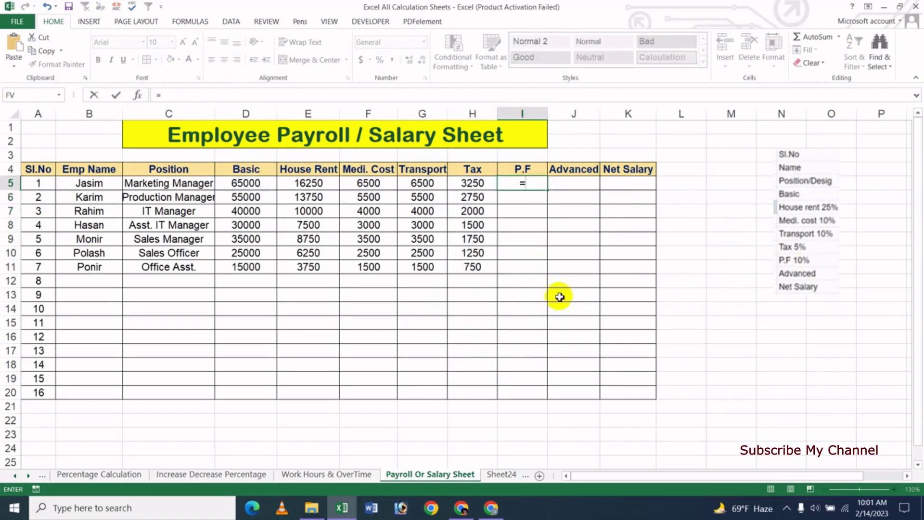
click(260, 185)
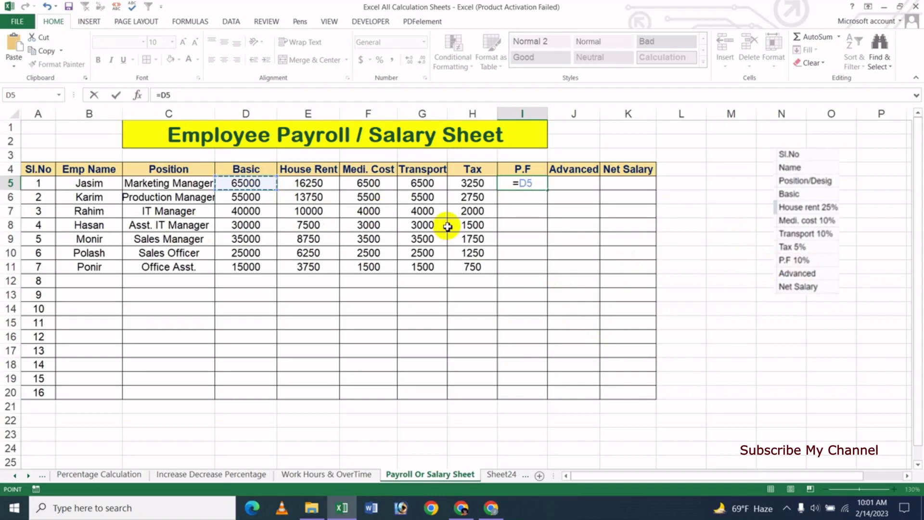
text(*10)
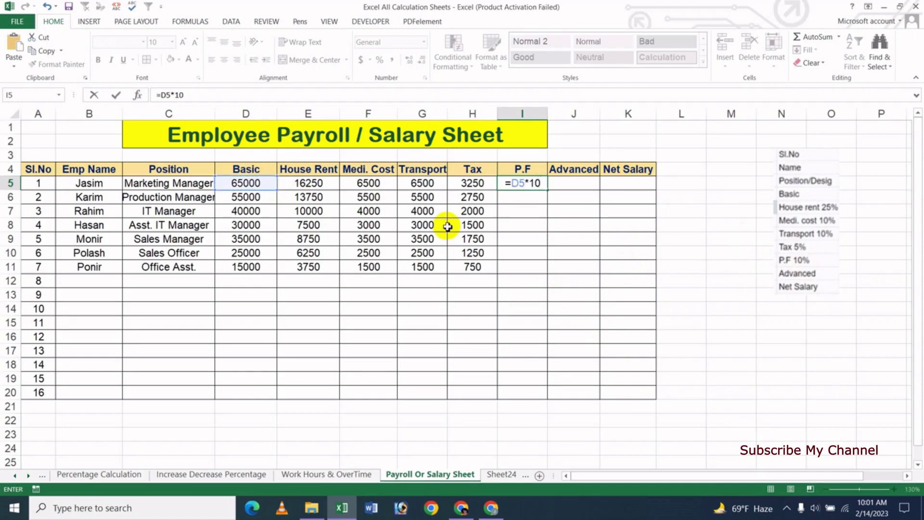
text(%)
key(Return)
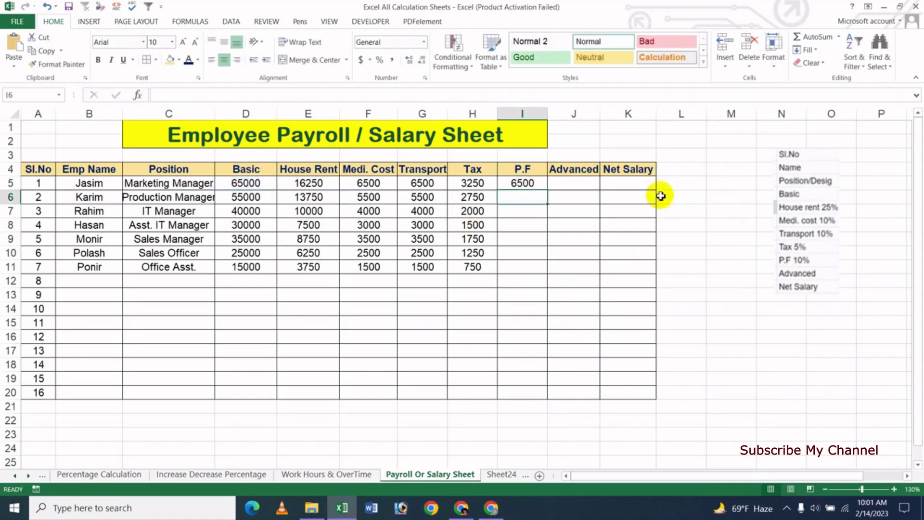
Step: Fill the P.F formula from I5 down to I11
click(525, 182)
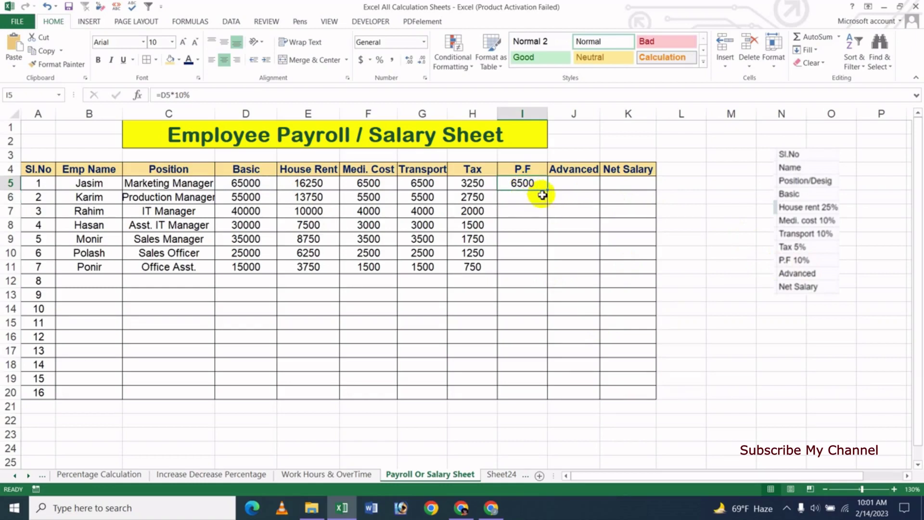
drag(525, 183, 523, 265)
key(ctrl+d)
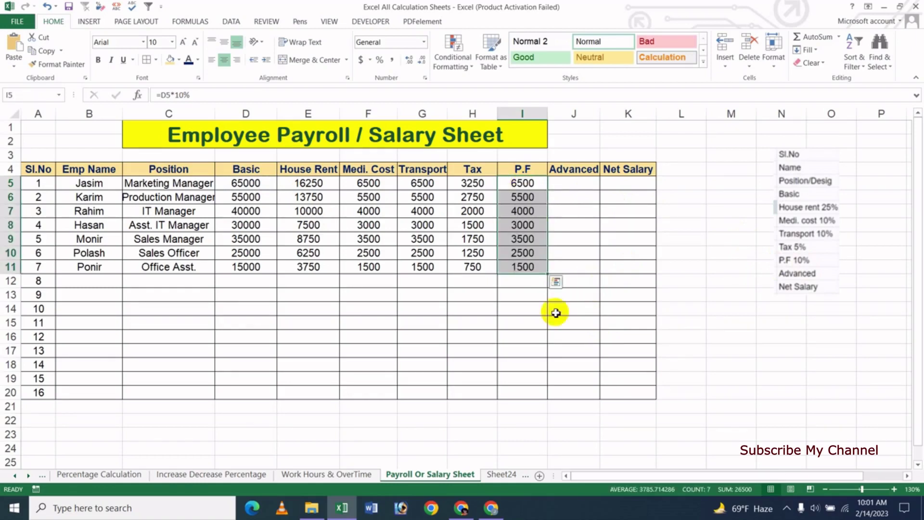
click(509, 303)
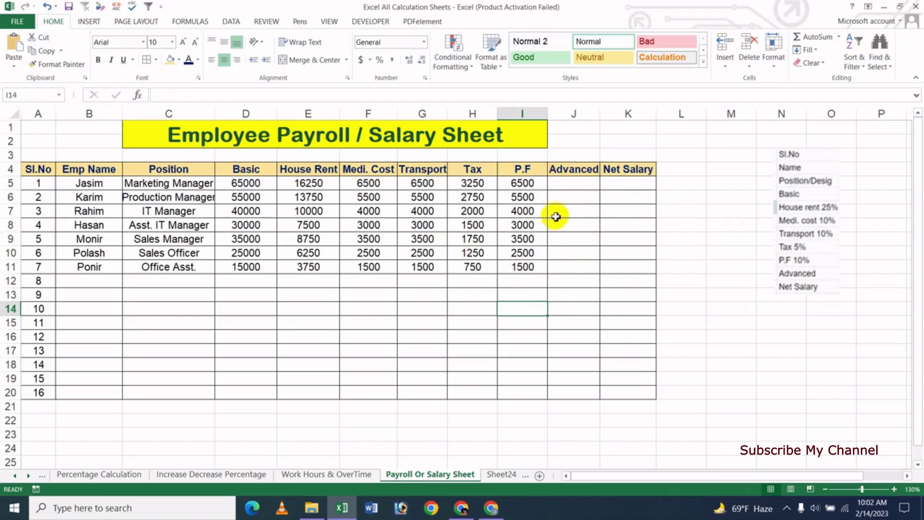
Step: Enter Advanced amounts of 15000 in cell J6 and 6000 in cell J10
click(571, 189)
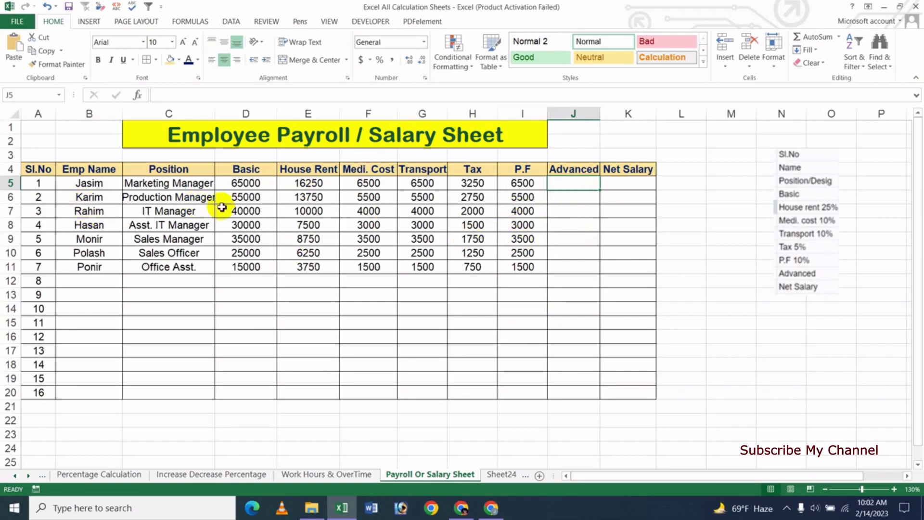
click(568, 197)
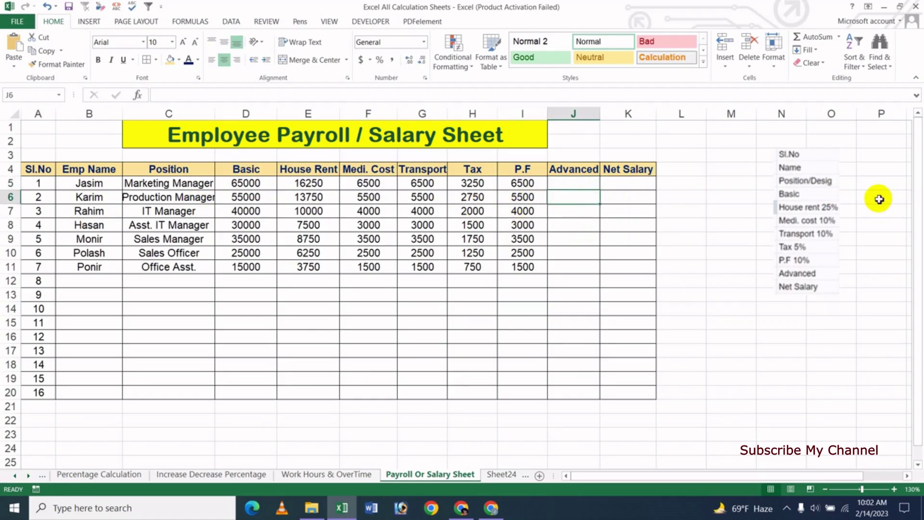
text(15000)
key(ctrl+Return)
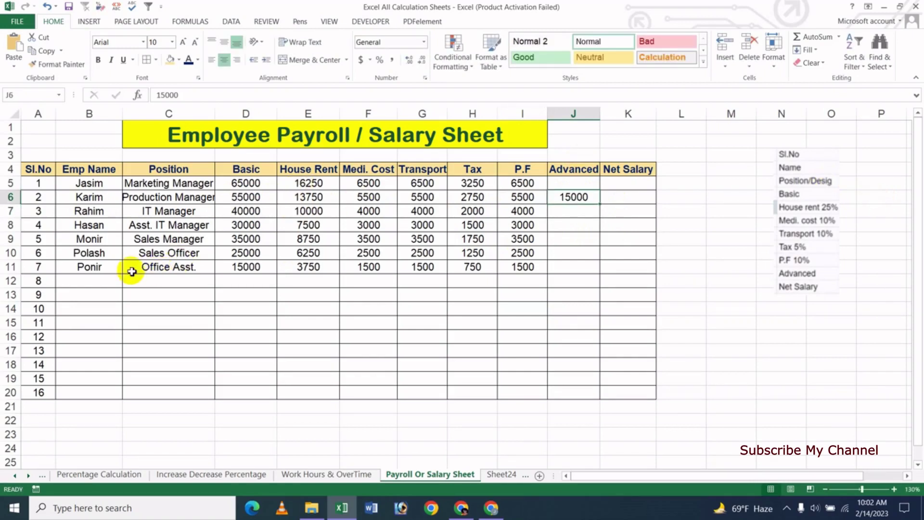
click(580, 253)
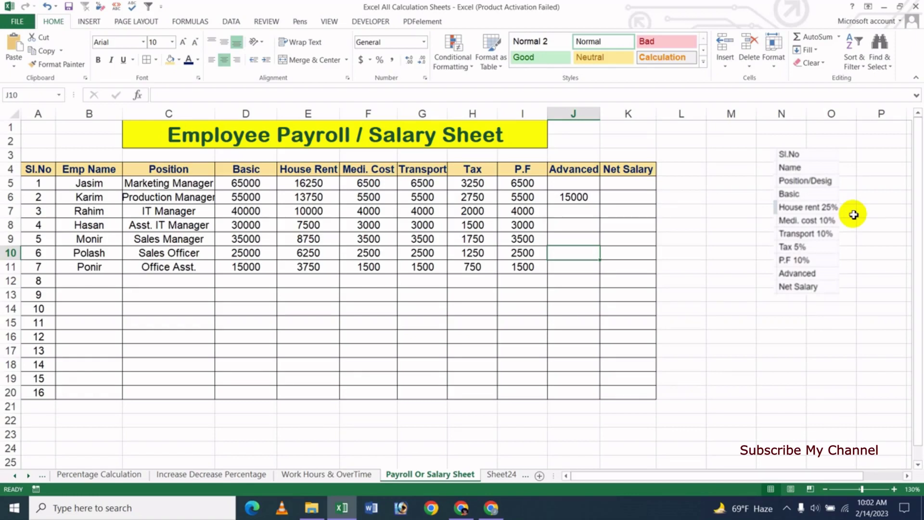
text(6000)
key(Return)
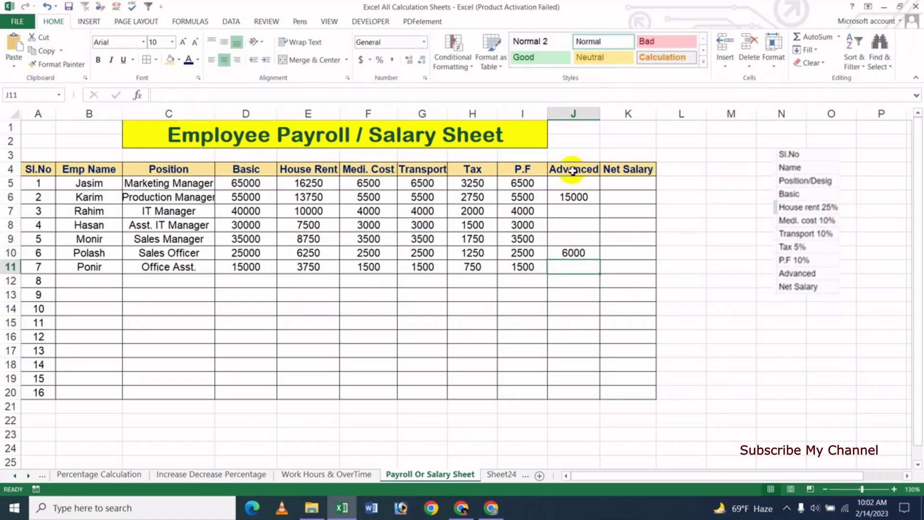
Step: Calculate the first employee's Net Salary in cell K5 with the formula =D5+E5+F5+G5-H5-I5-J5
click(630, 184)
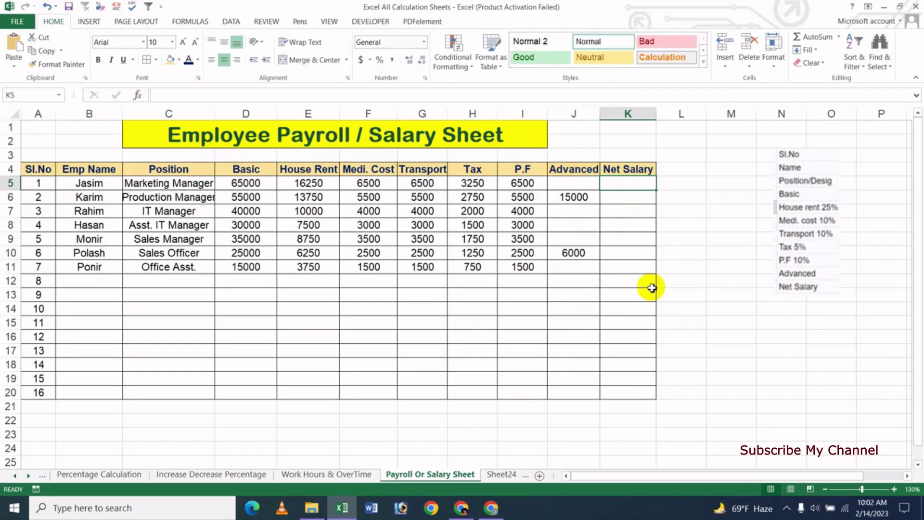
text(=)
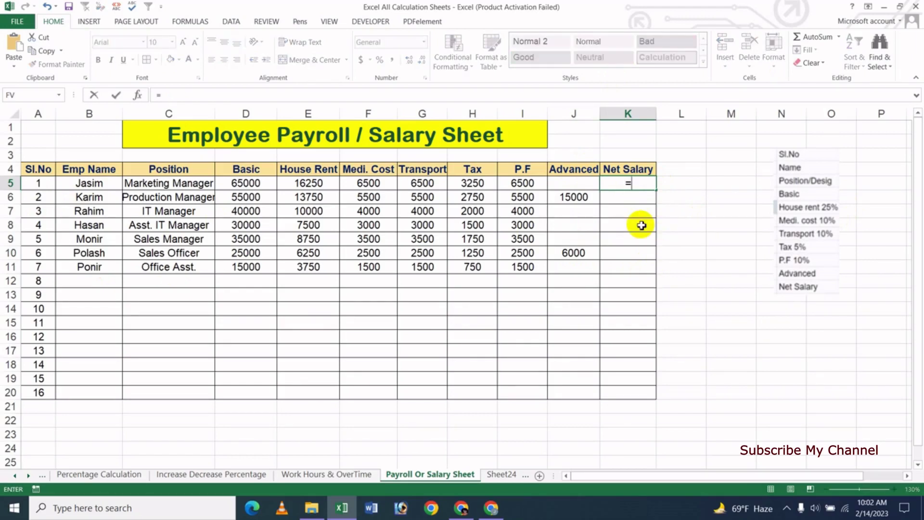
click(251, 185)
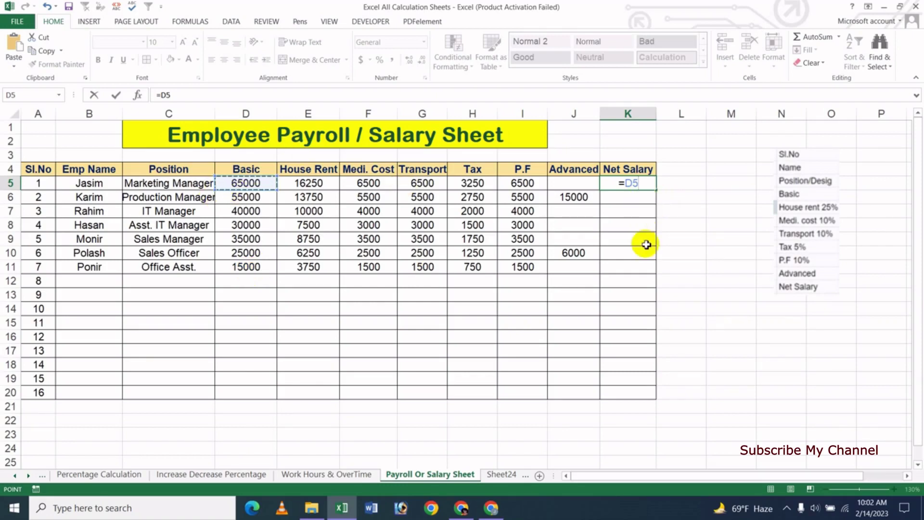
text(+)
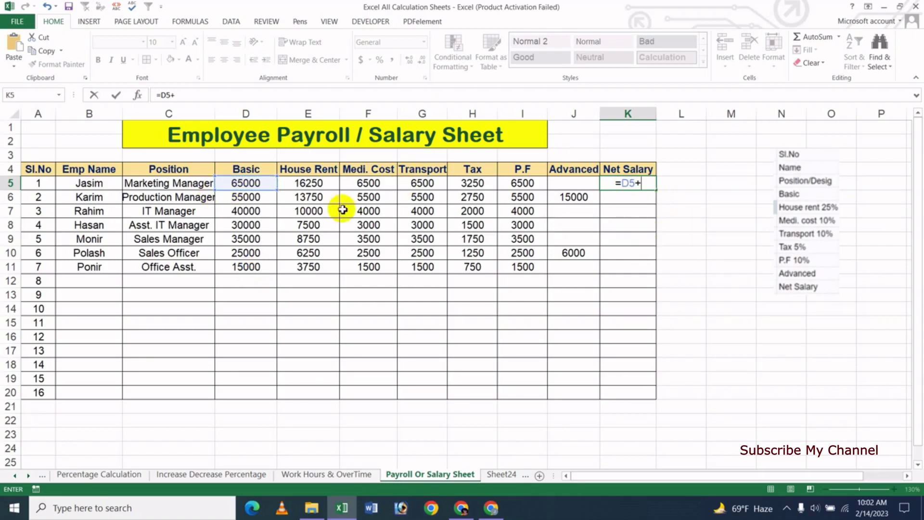
click(314, 185)
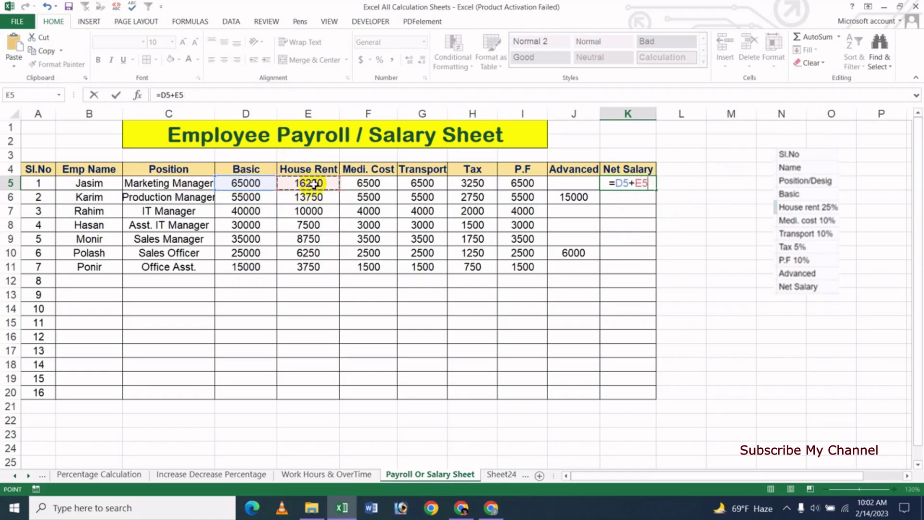
text(+)
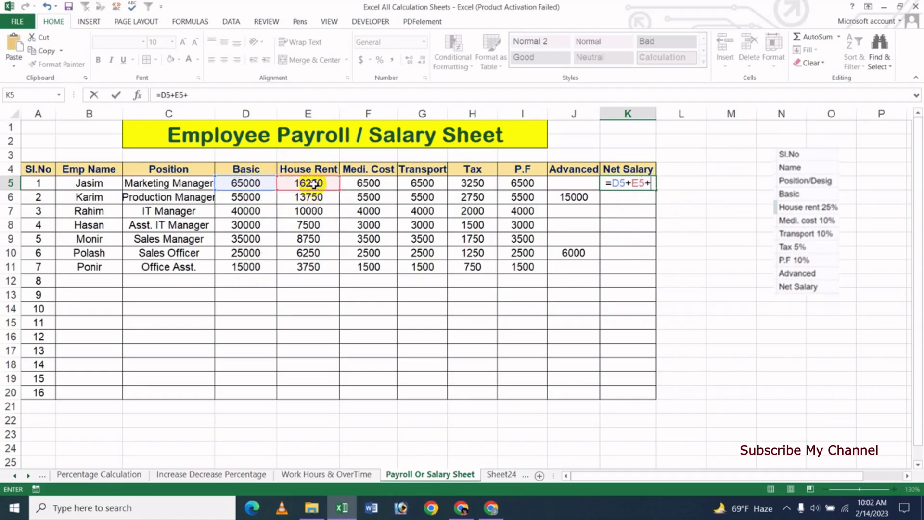
click(371, 185)
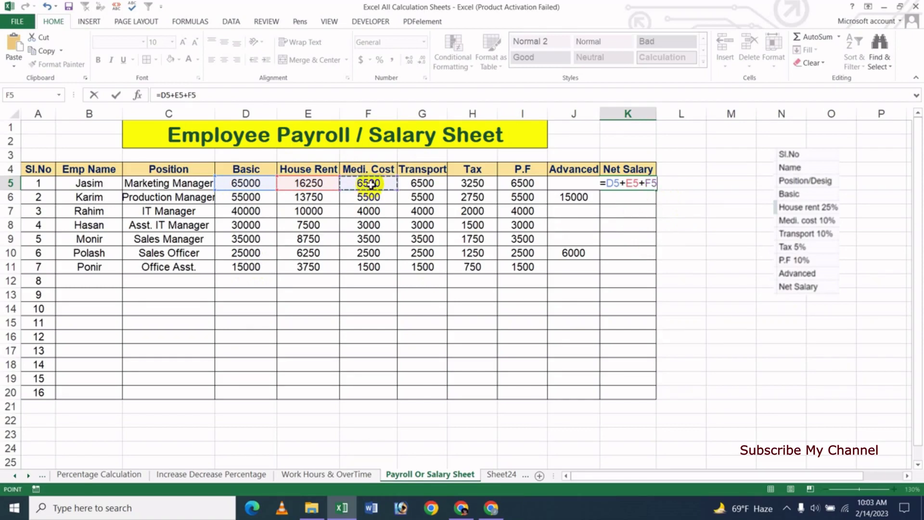
text(+)
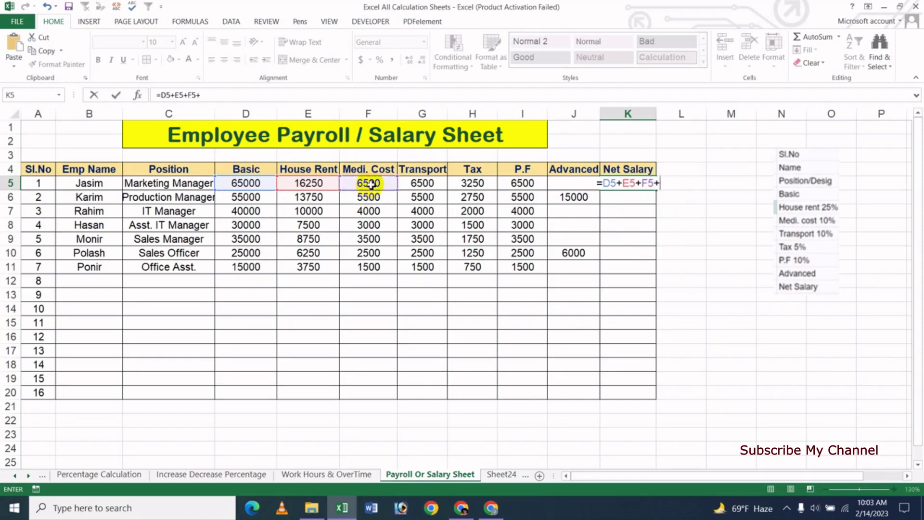
click(423, 185)
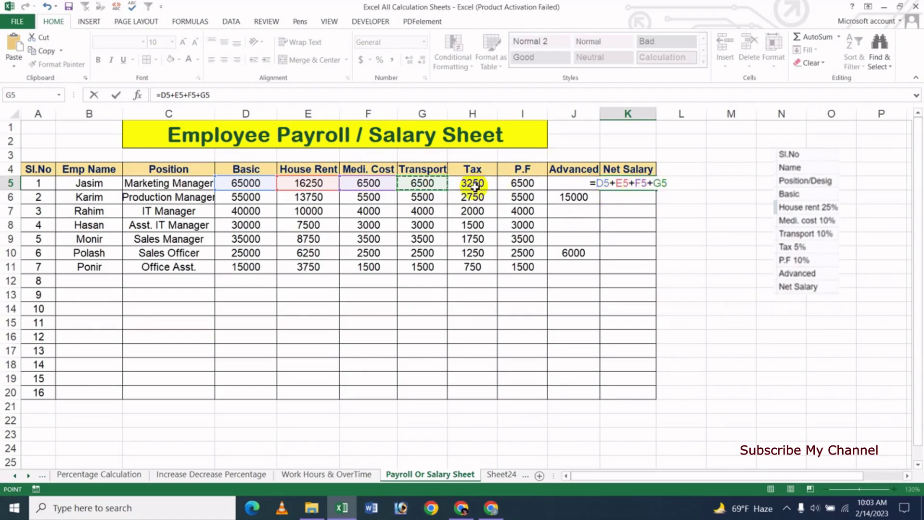
text(-)
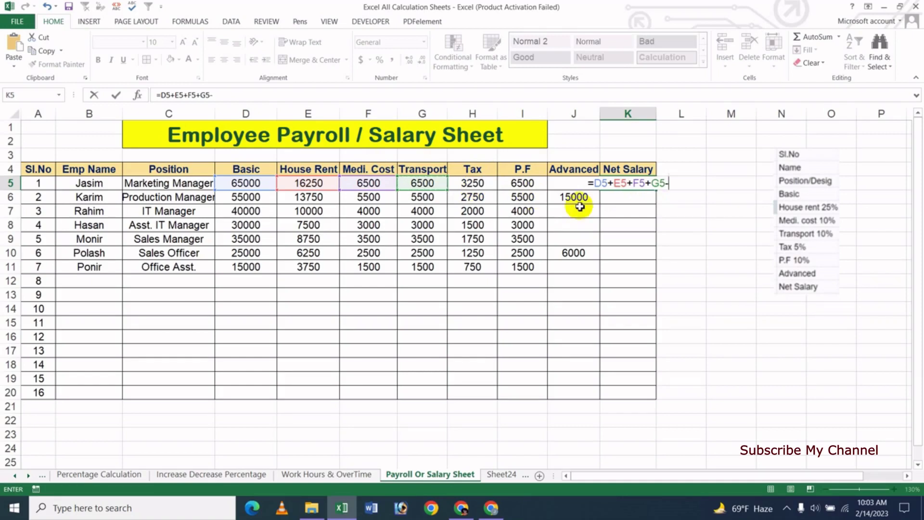
click(484, 183)
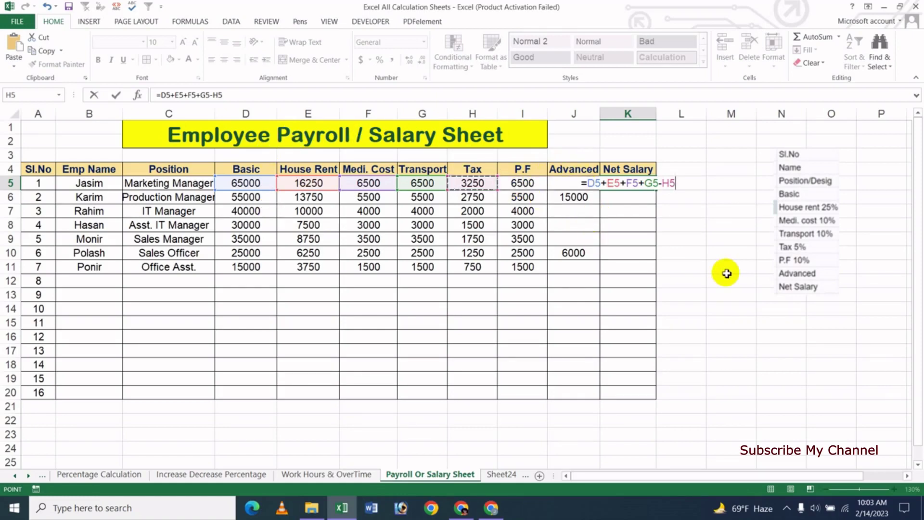
text(-)
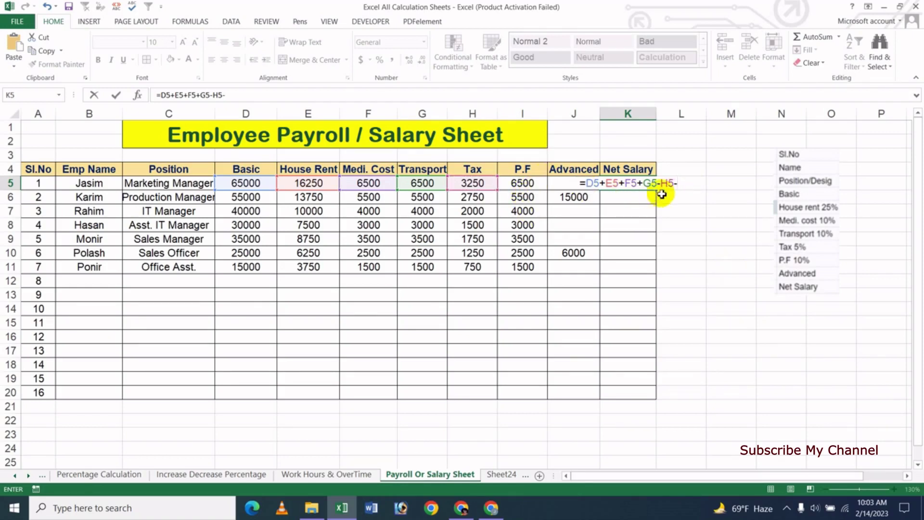
click(521, 189)
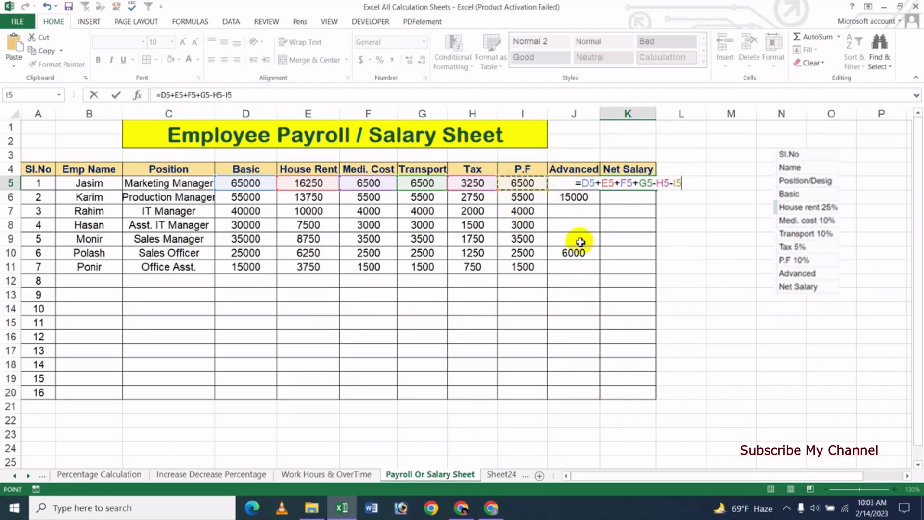
text(-)
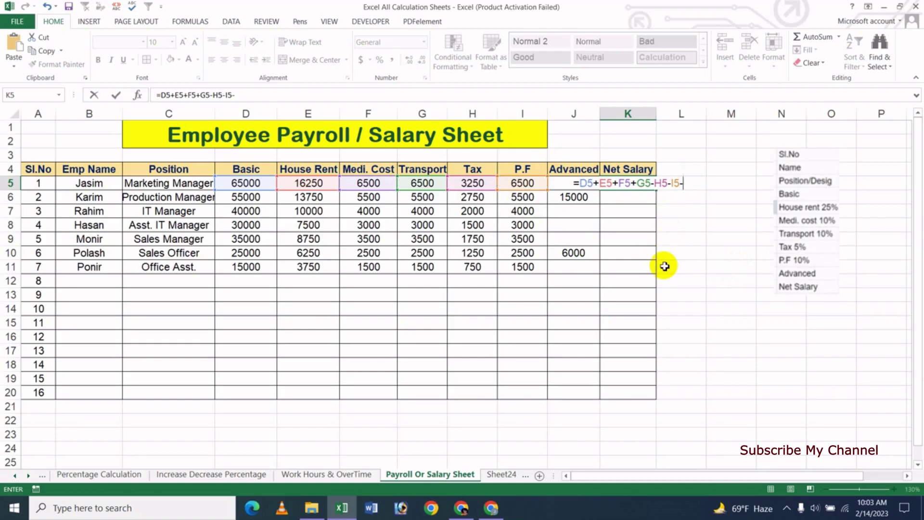
click(568, 188)
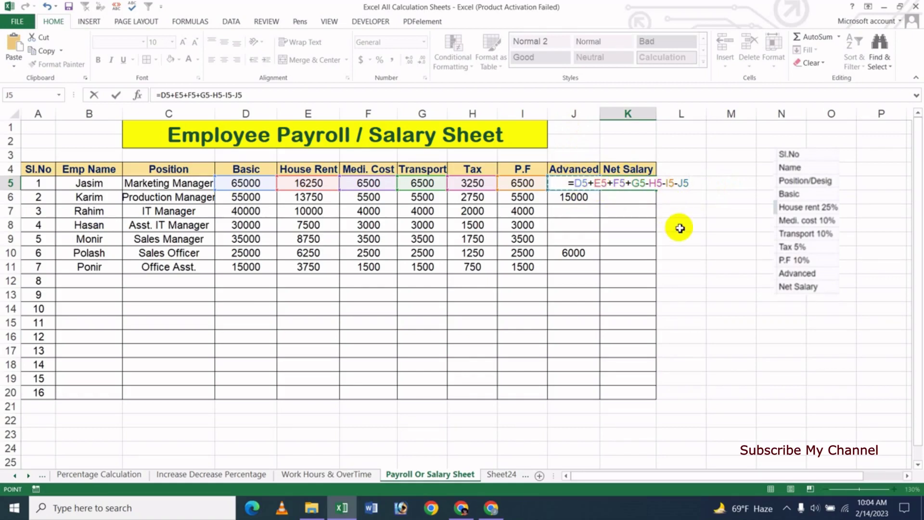
key(Return)
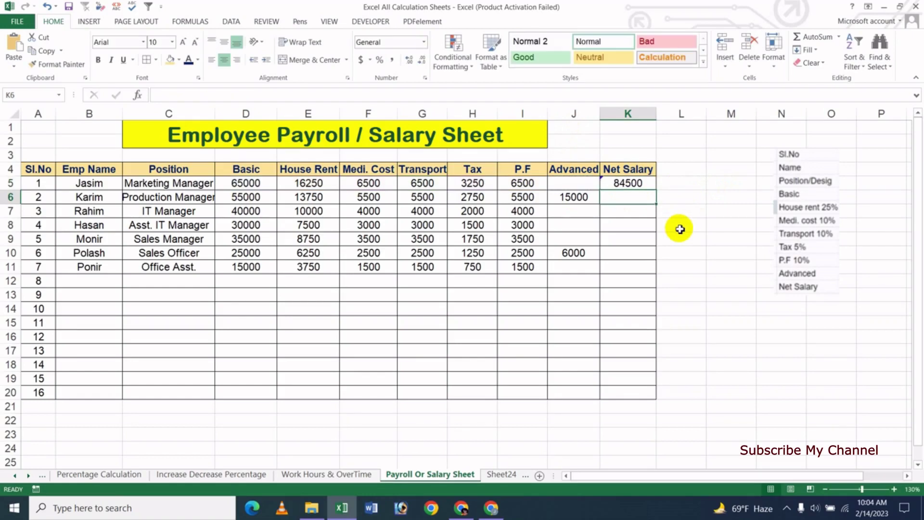
Step: Fill the Net Salary formula from K5 down to K13
click(632, 185)
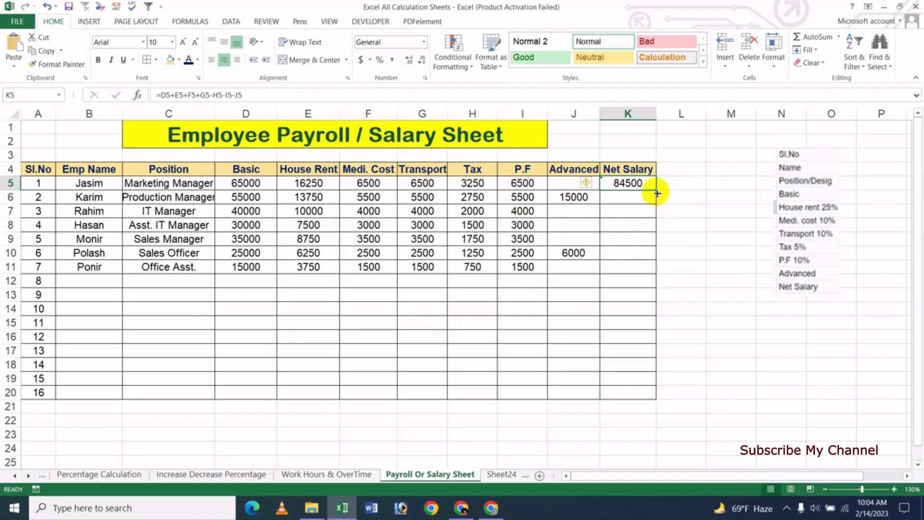
drag(658, 196, 660, 301)
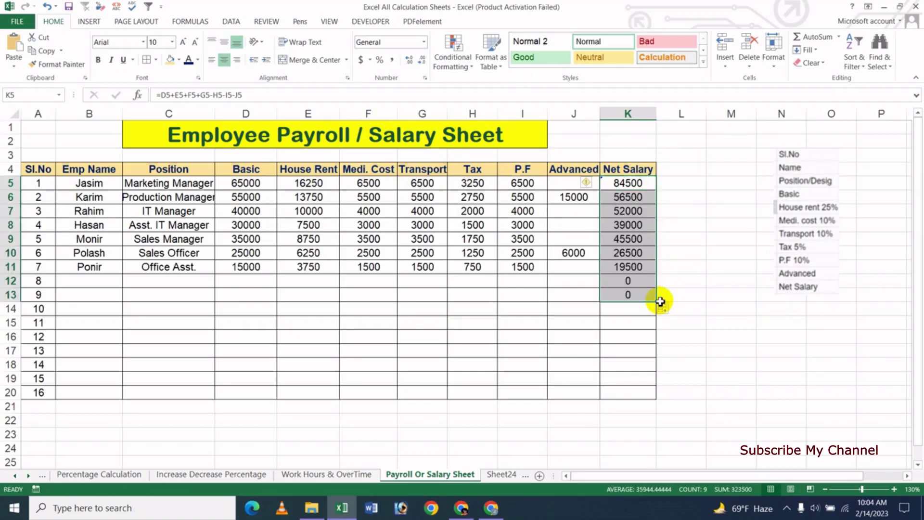
click(629, 199)
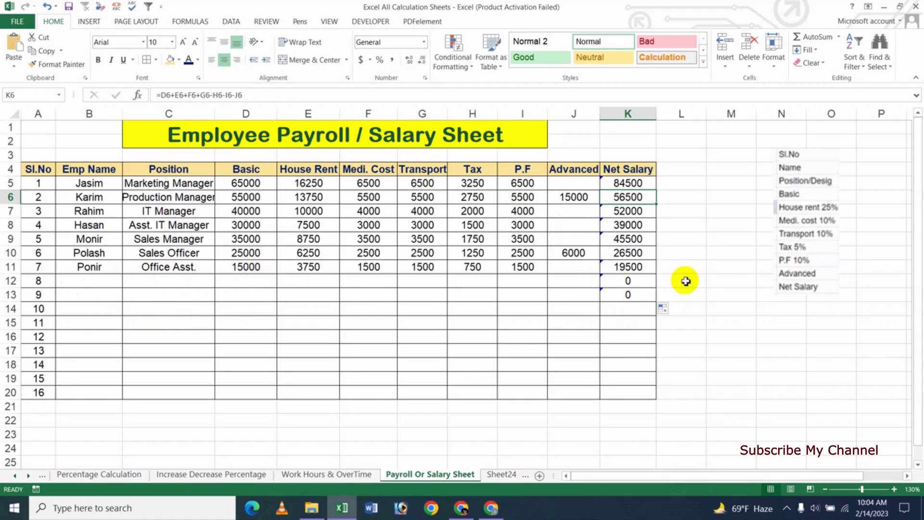
Step: Add the eighth employee in row 12 with the employee's name, position Graphic Designer and Basic salary 45000
click(111, 282)
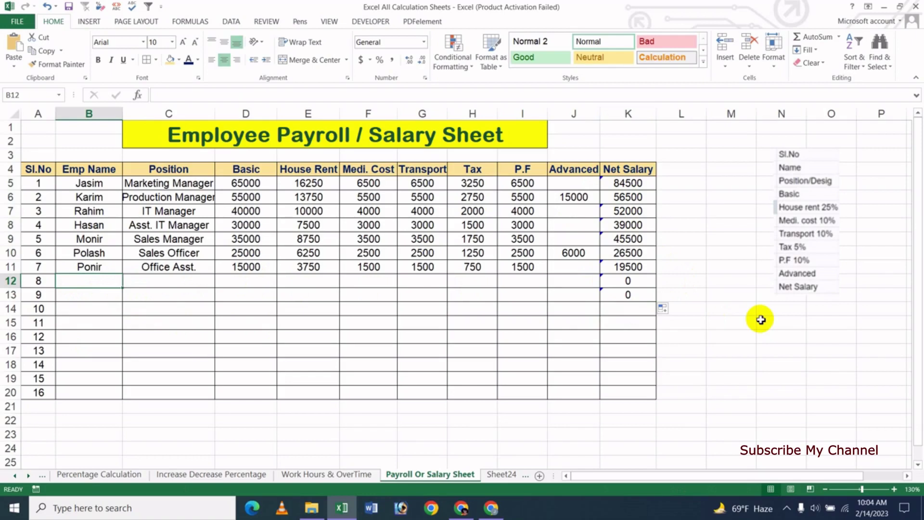
text(Hamid)
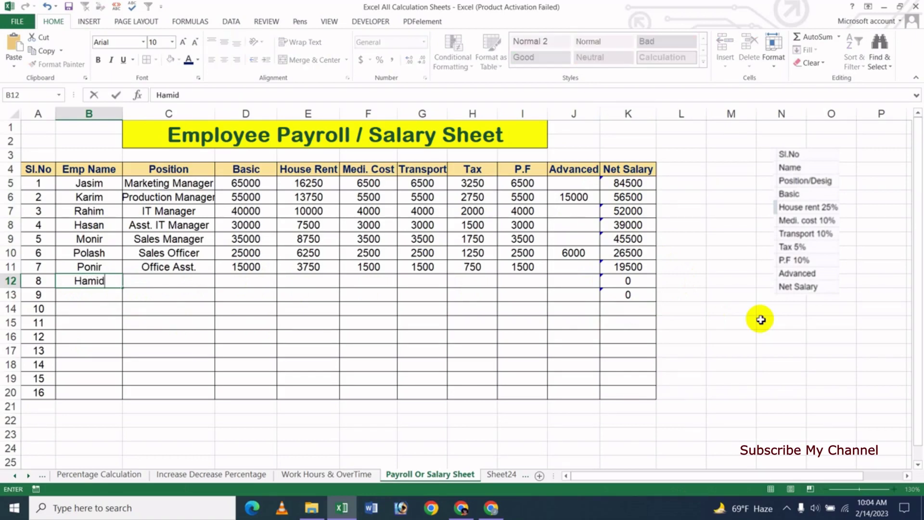
key(Tab)
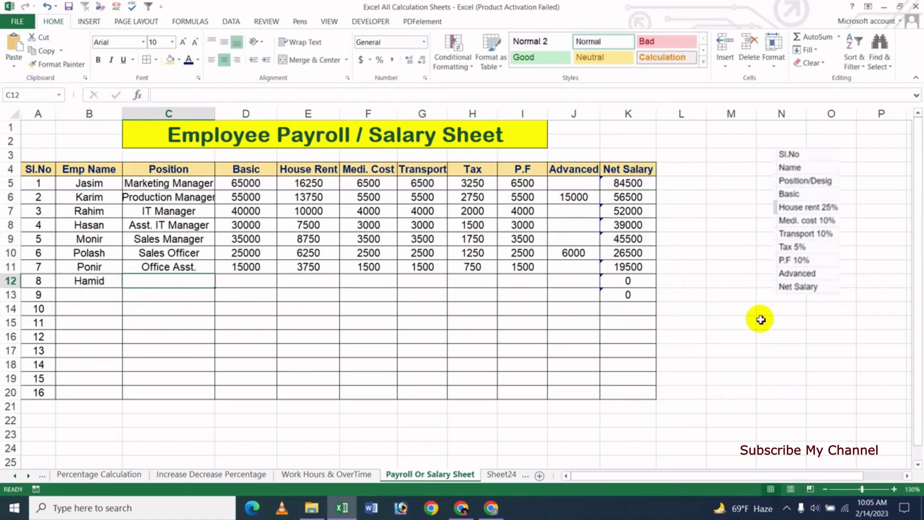
text(Graphic)
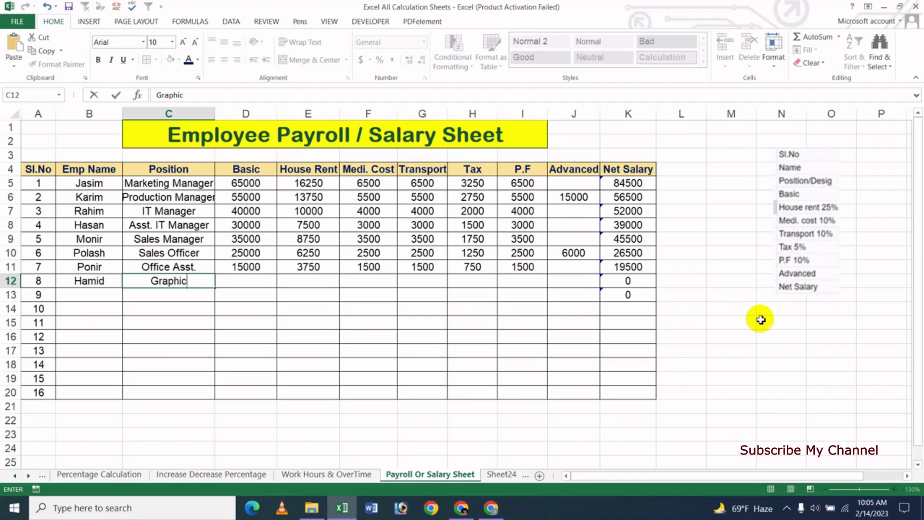
text( Designer)
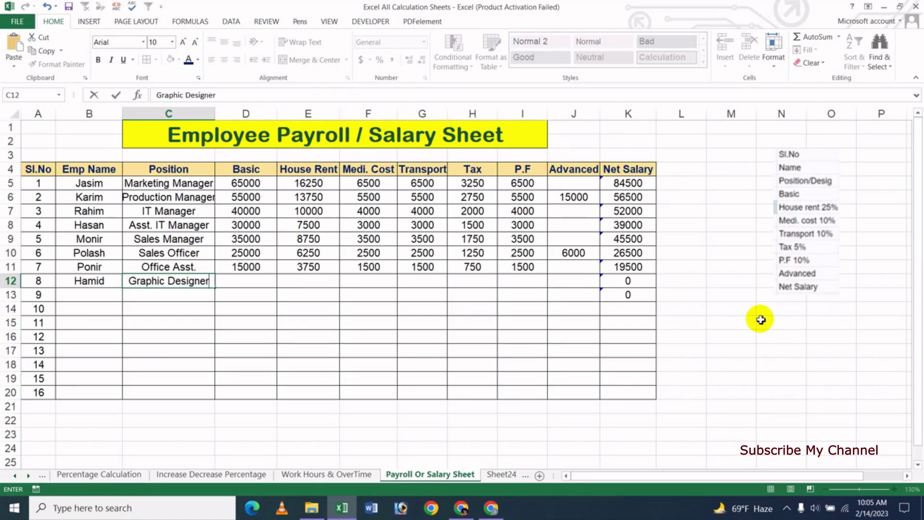
key(Tab)
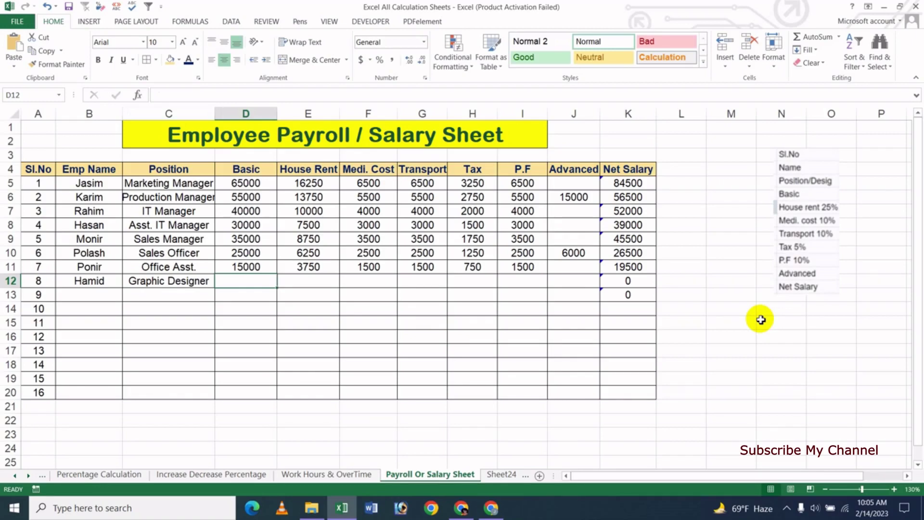
text(45000)
key(ctrl+Return)
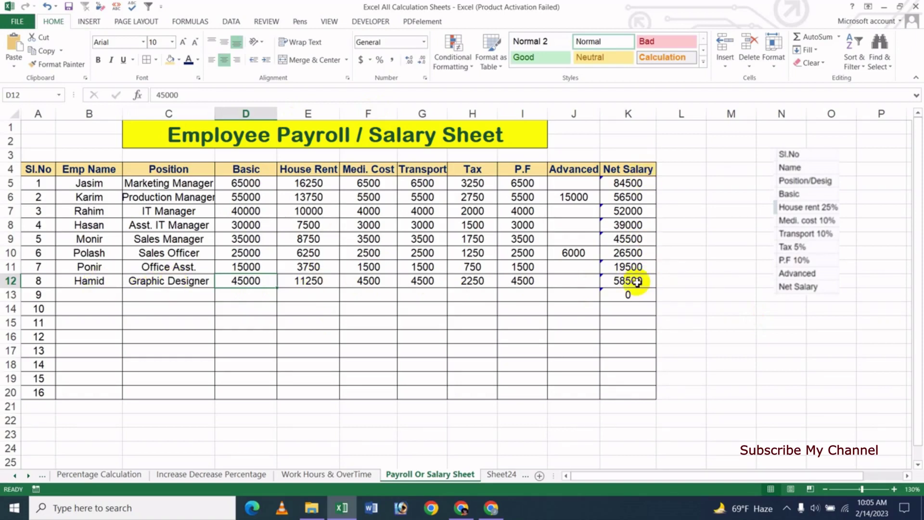
Step: Enter an Advanced amount of 12000 for the eighth employee in cell J12
click(579, 283)
text(12000)
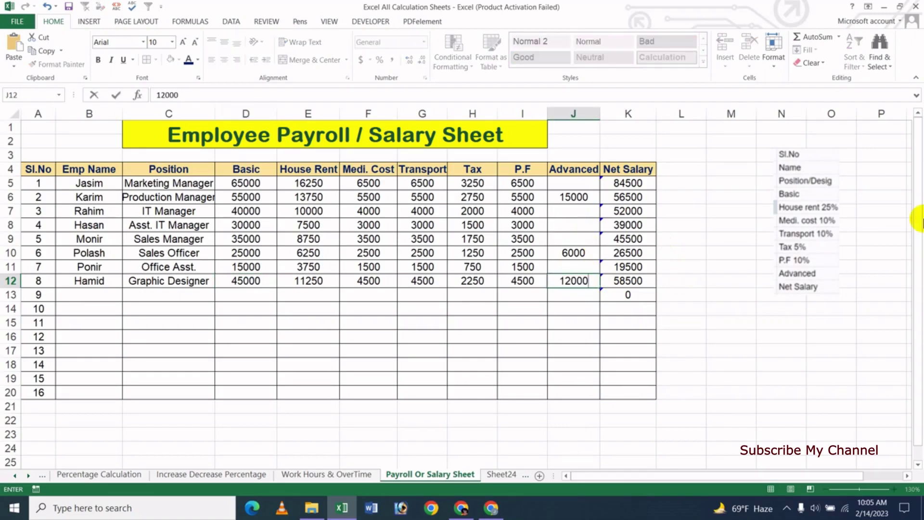
key(Return)
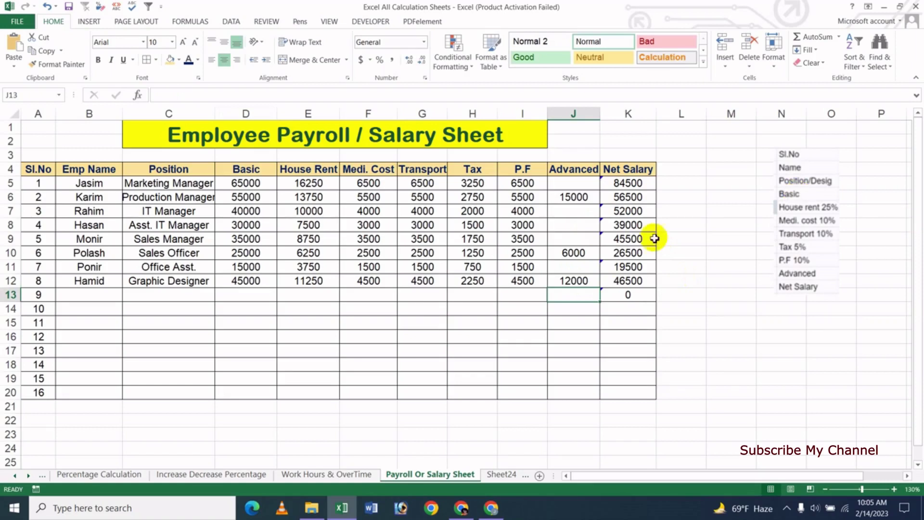
click(567, 283)
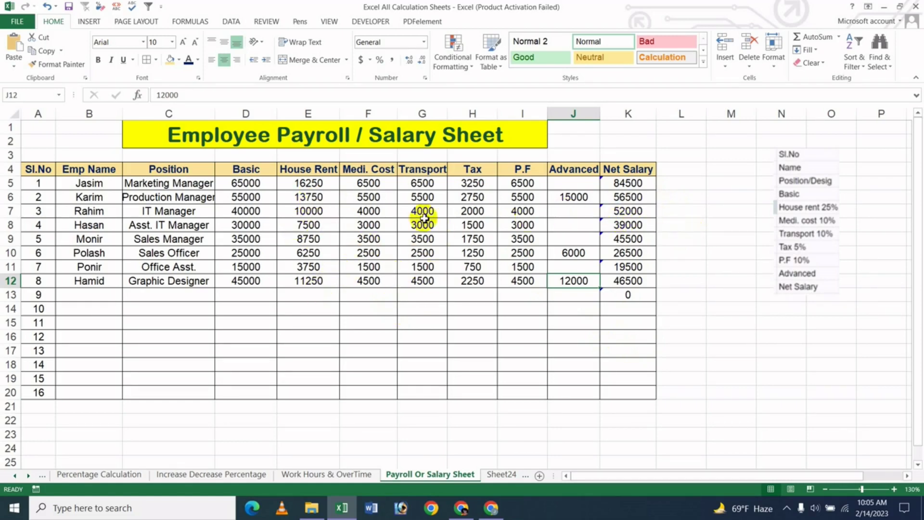
Step: Clear the House Rent through Net Salary cells for all employees below the first, E6:K12, plus K13
drag(304, 198, 621, 287)
key(Delete)
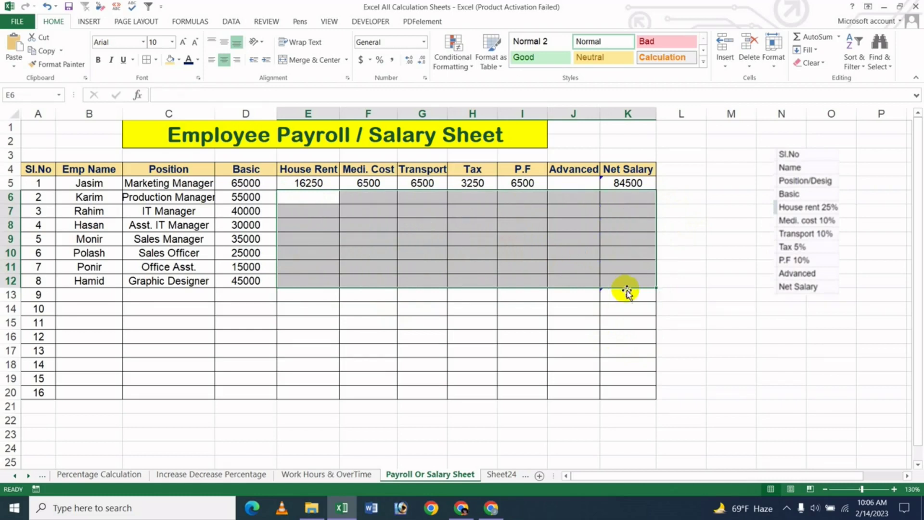
click(630, 295)
click(557, 240)
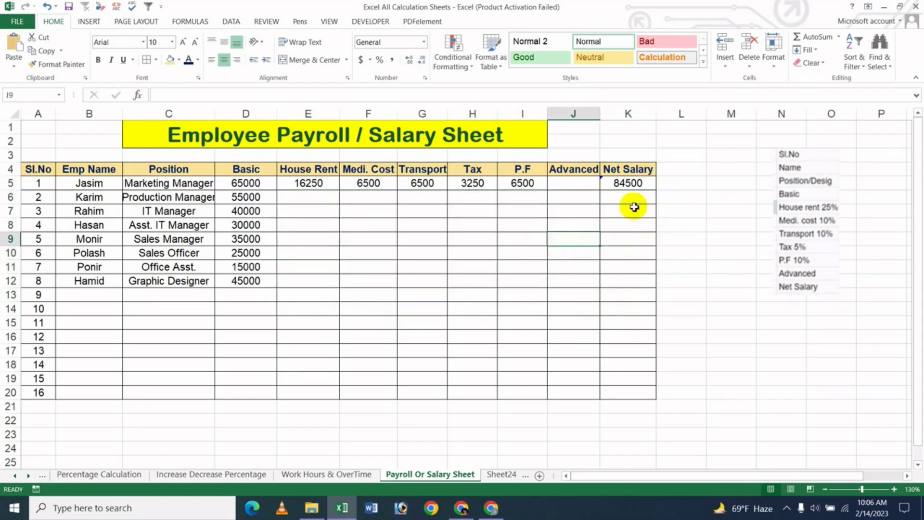
Step: Fill the first employee's House Rent through Net Salary formulas together from E5:K5 down to row 16
click(309, 183)
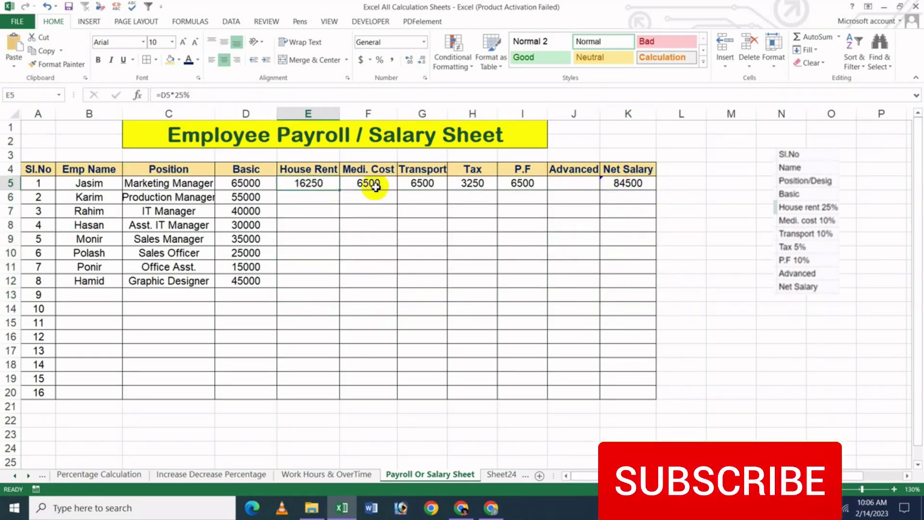
click(629, 184)
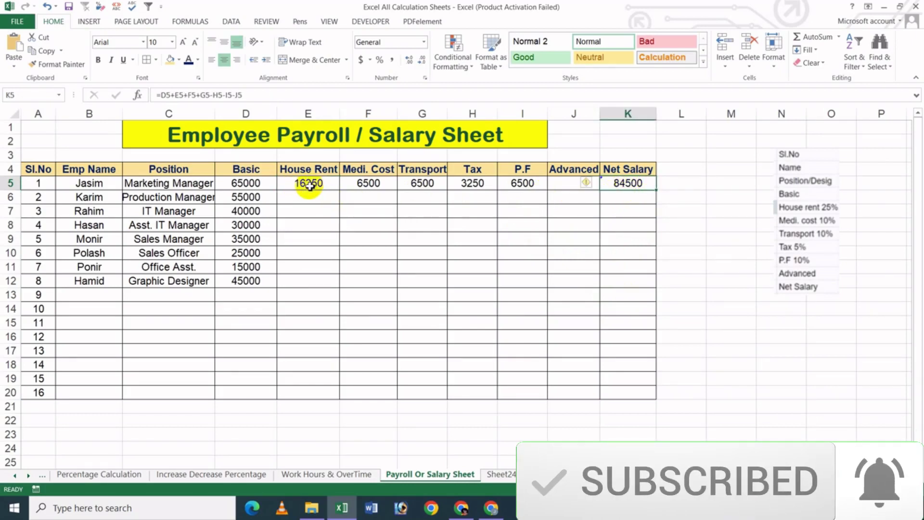
drag(309, 185, 659, 198)
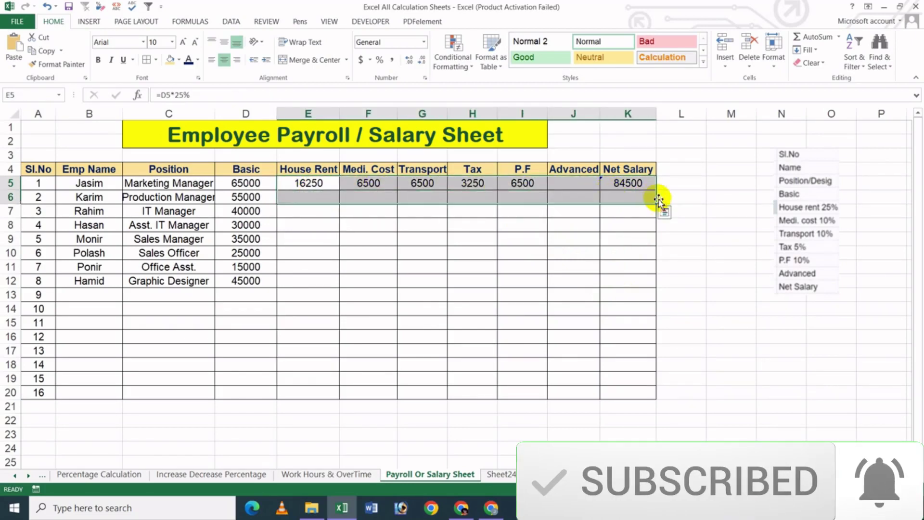
double_click(314, 183)
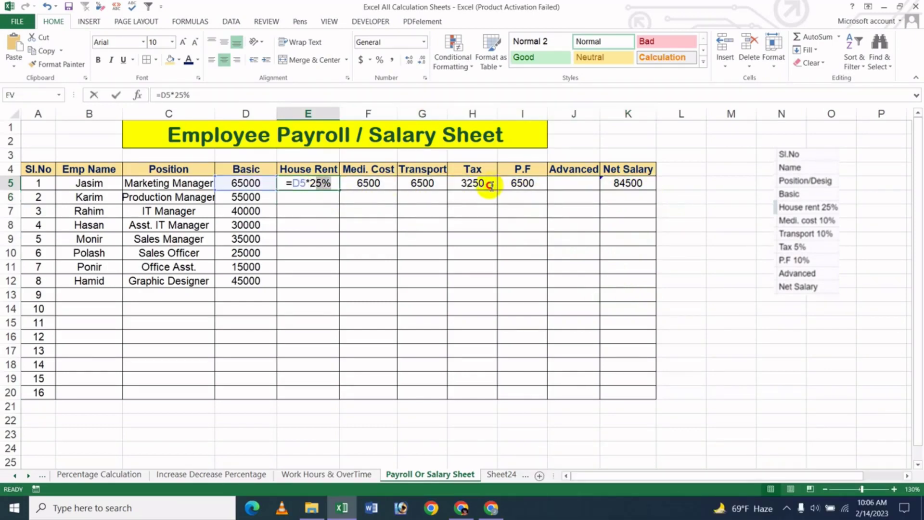
key(Escape)
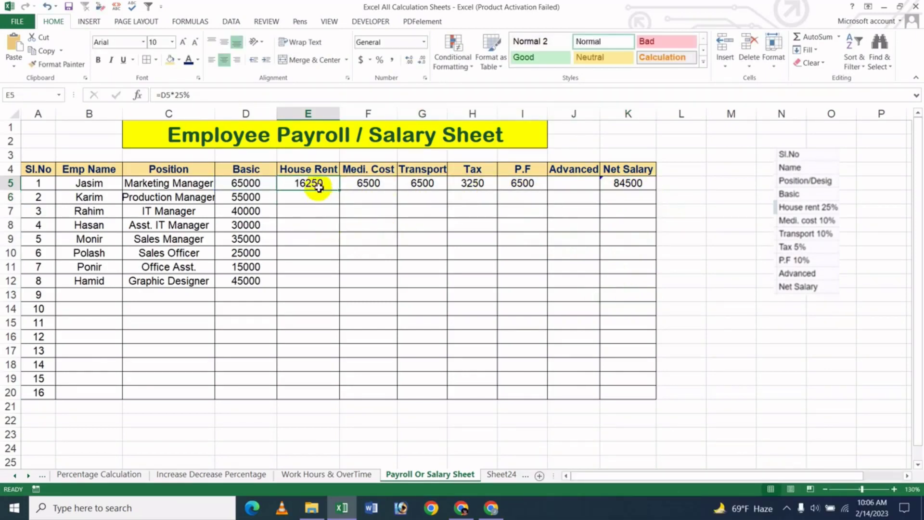
drag(319, 187, 642, 334)
click(486, 266)
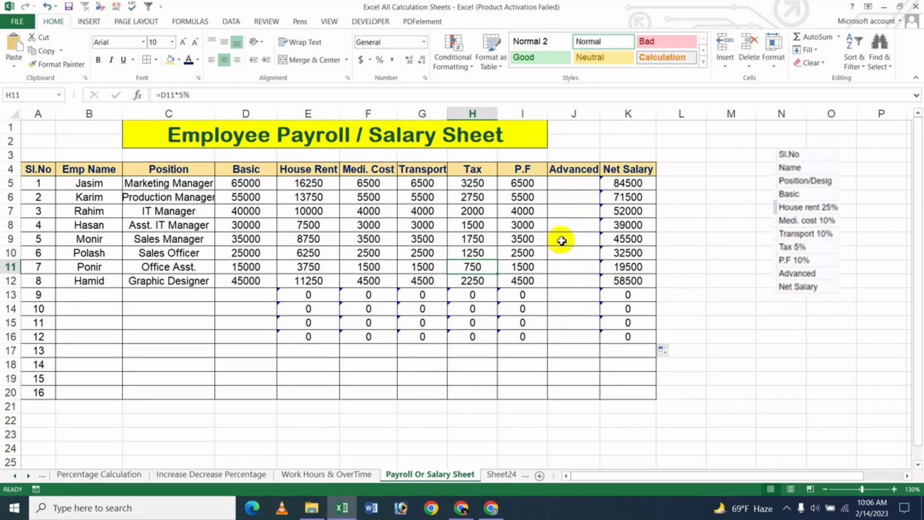
Step: Enter Advanced amounts of 15000 in cell J6 and 6500 in cell J10
click(571, 197)
text(15000)
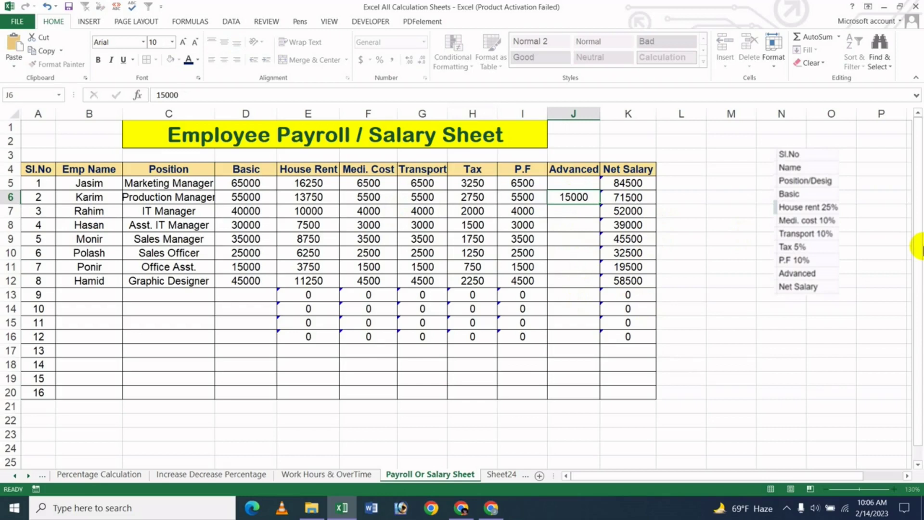
key(Return)
key(Down)
key(Down)
key(Down)
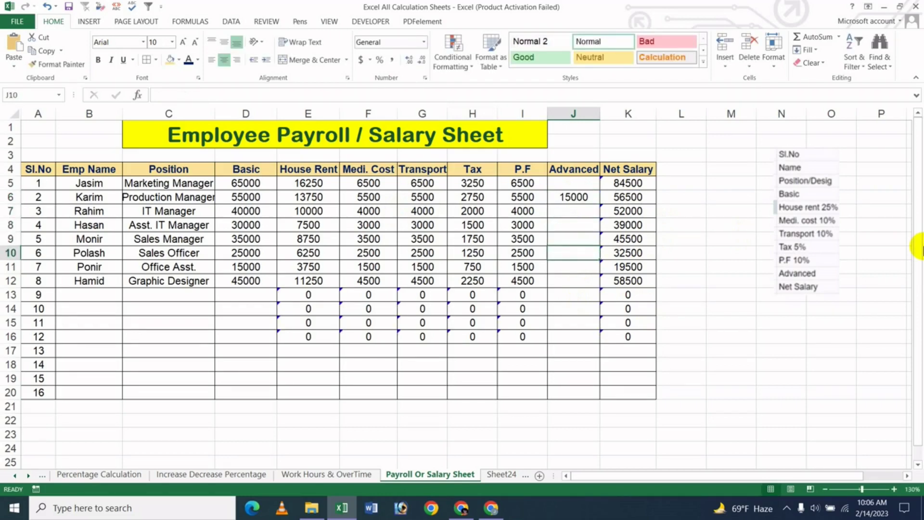
text(65)
key(BackSpace)
key(BackSpace)
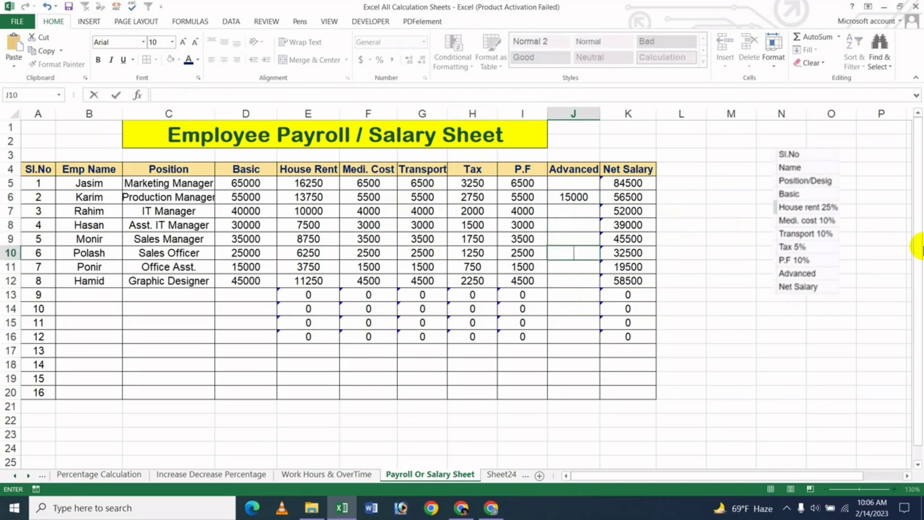
text(6500)
key(Return)
key(Up)
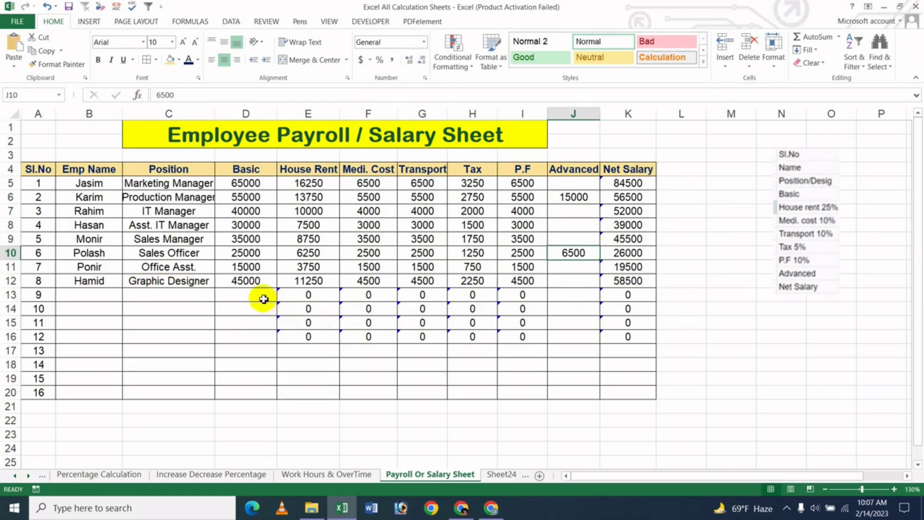
Step: Clear the surplus formulas in the rows without employees, range D13:K18
drag(264, 299, 610, 370)
key(Delete)
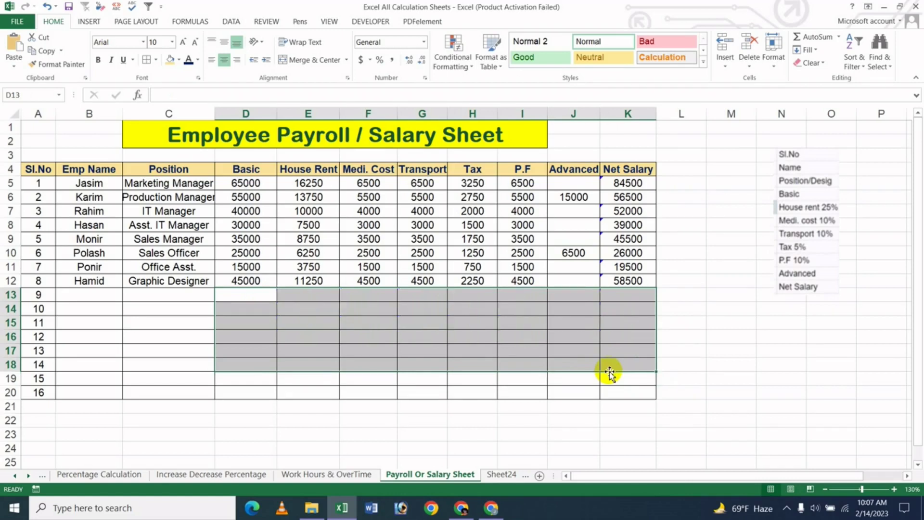
click(549, 337)
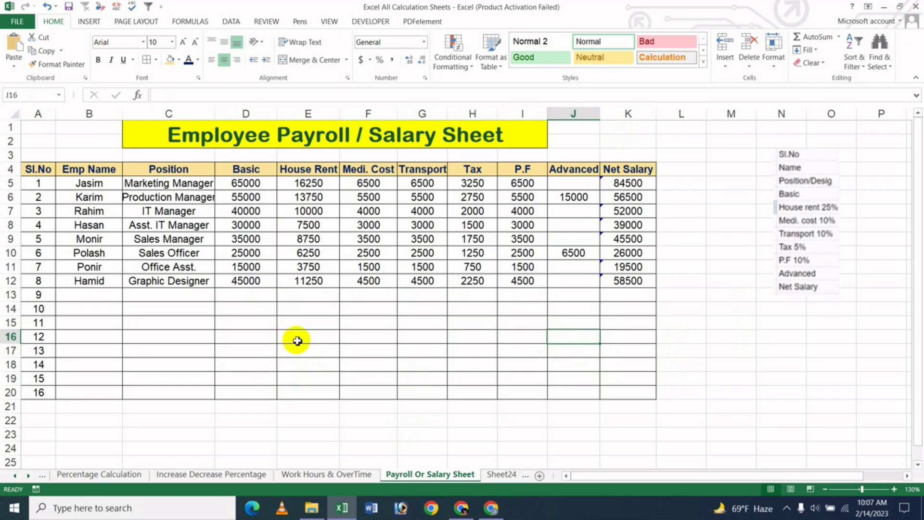
click(360, 336)
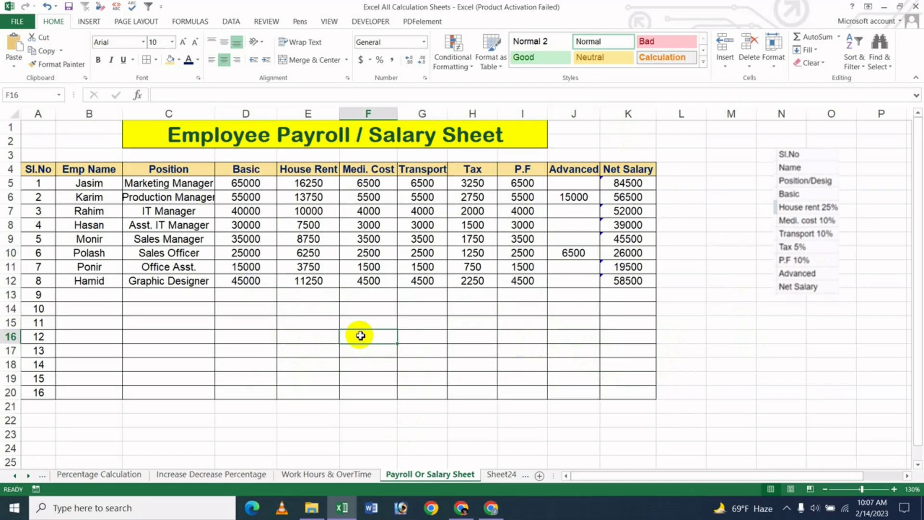
Step: Switch to the Chrome window with the JK Update Technology YouTube channel's videos
click(490, 507)
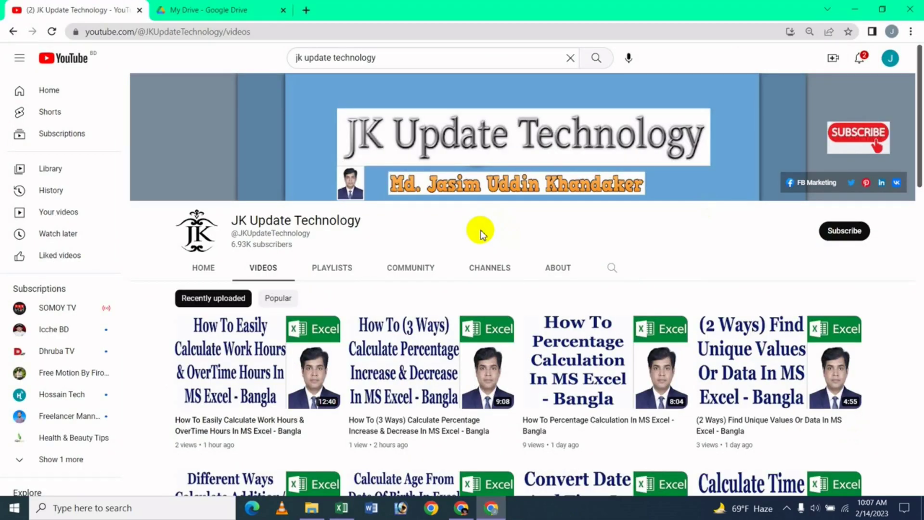